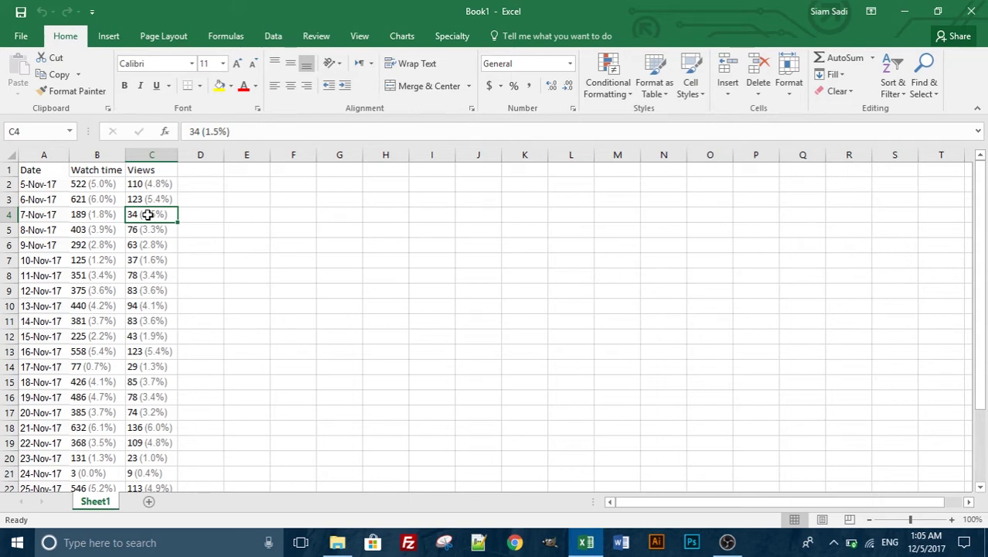
- Bring up the Insert ribbon commands above the Sheet1 Date, Watch time and Views data
left_click(109, 36)
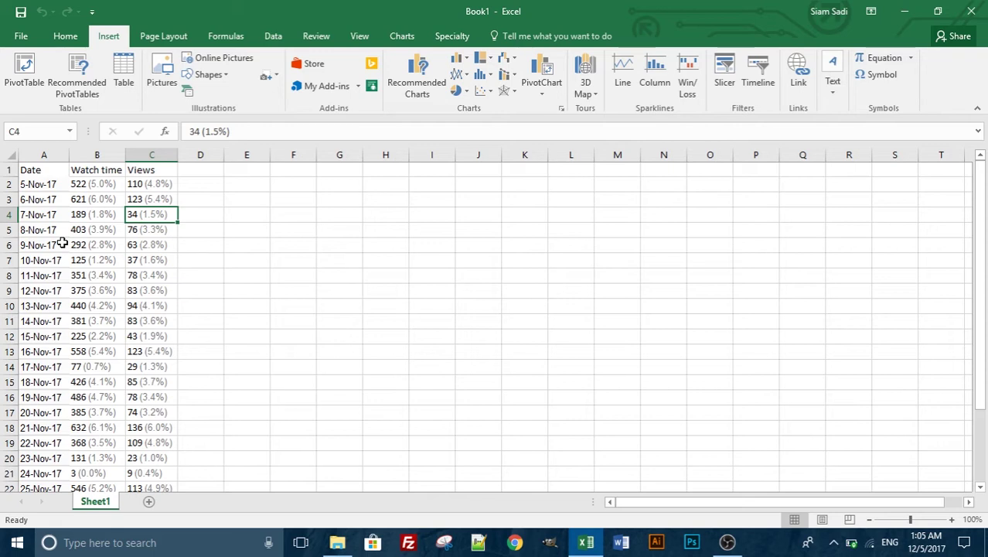
scroll(61, 244, "down", 2)
scroll(62, 244, "up", 2)
left_click(49, 189)
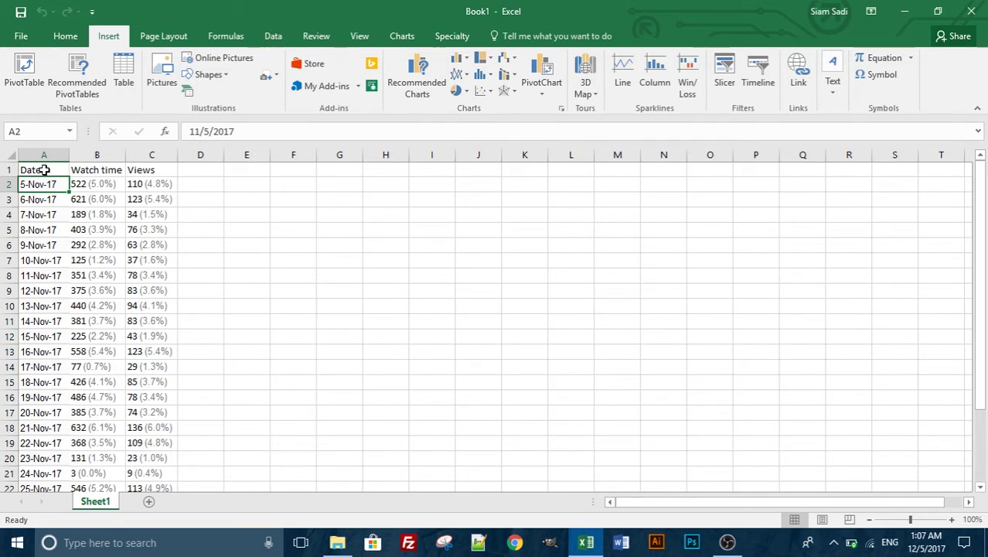
- Convert the Date, Watch time and Views range A1:C26 into a table with headers
left_click_drag(44, 170, 133, 447)
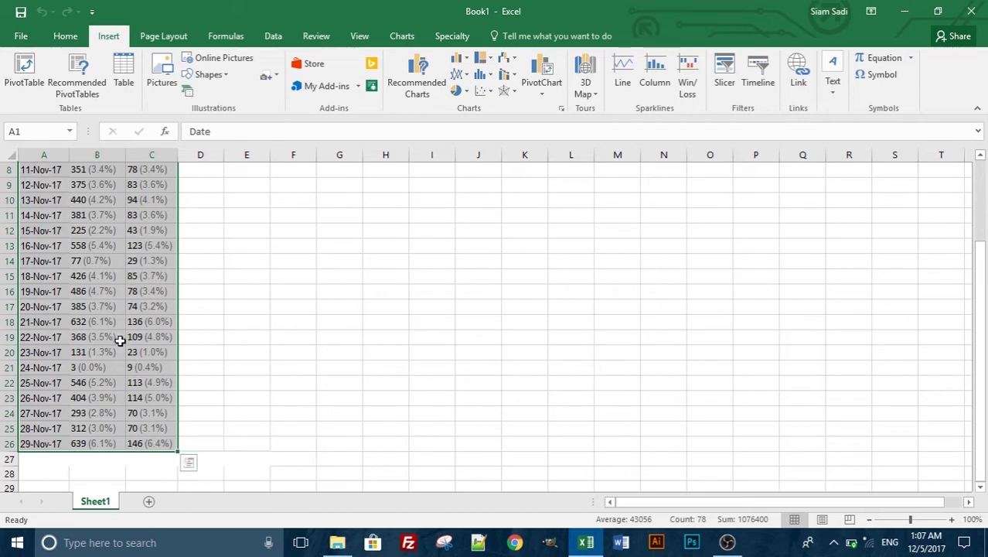
left_click(135, 76)
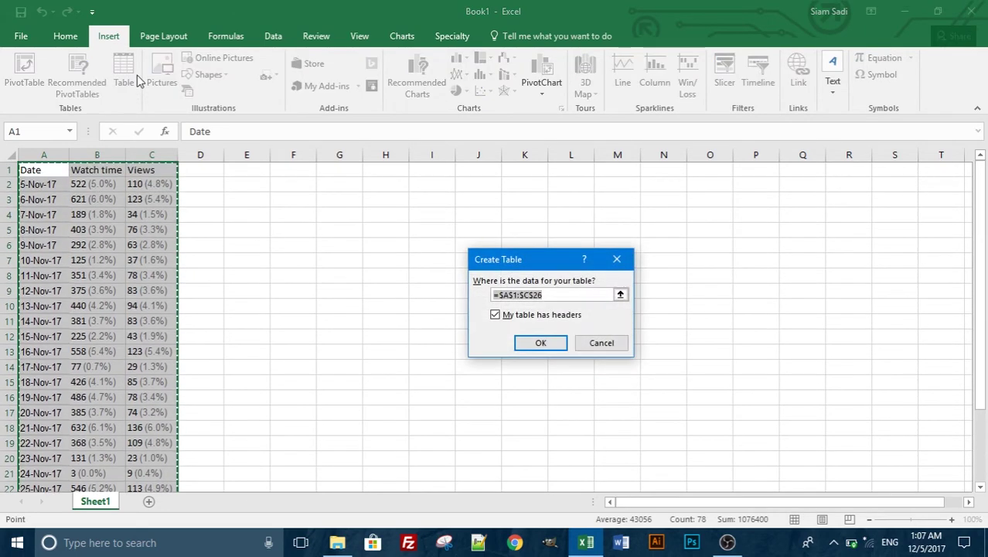
left_click(541, 342)
left_click(109, 36)
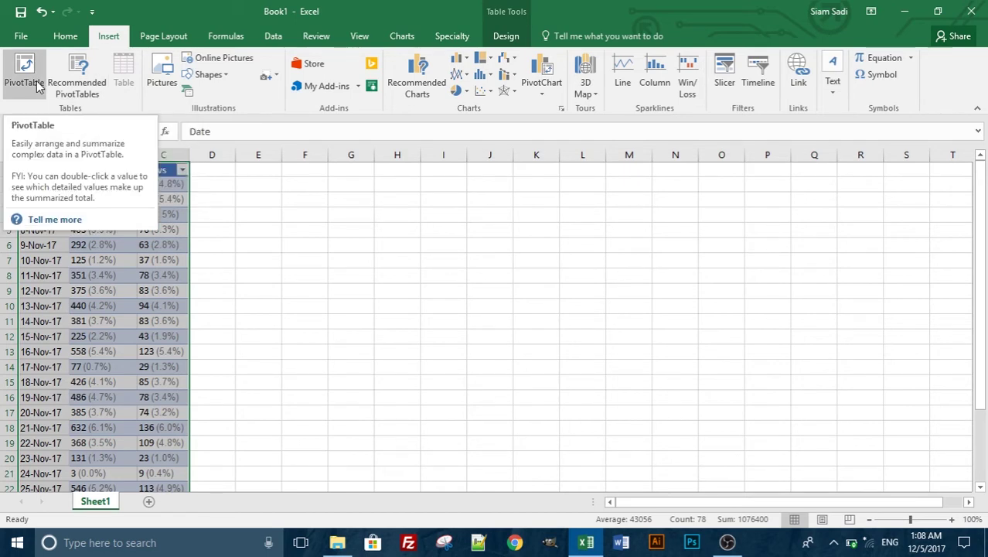
- Create the recommended 'Count of Watch time by Views' pivot table on a new sheet
left_click(78, 91)
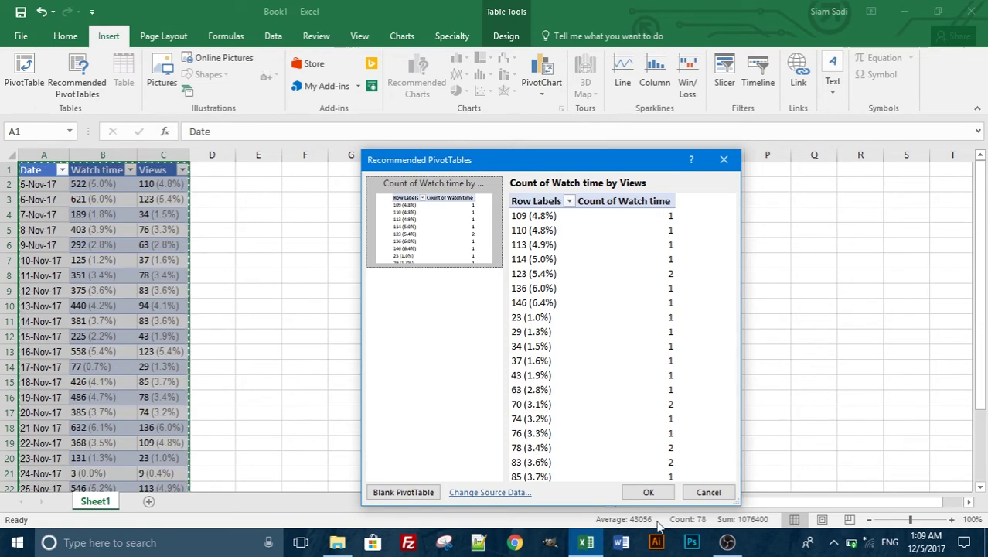
left_click(649, 493)
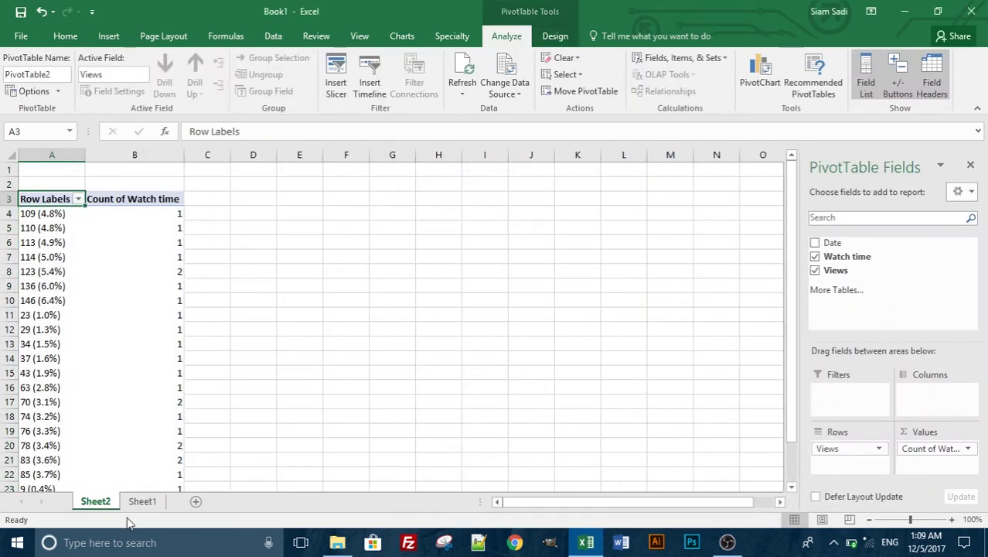
- Review the source data on Sheet1
left_click(138, 503)
scroll(275, 431, "down", 1)
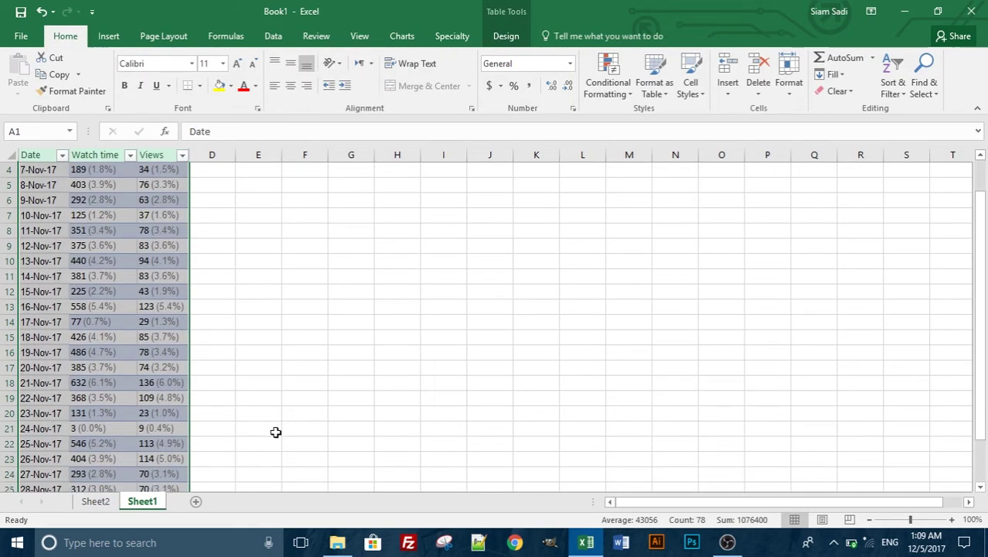
scroll(276, 432, "down", 2)
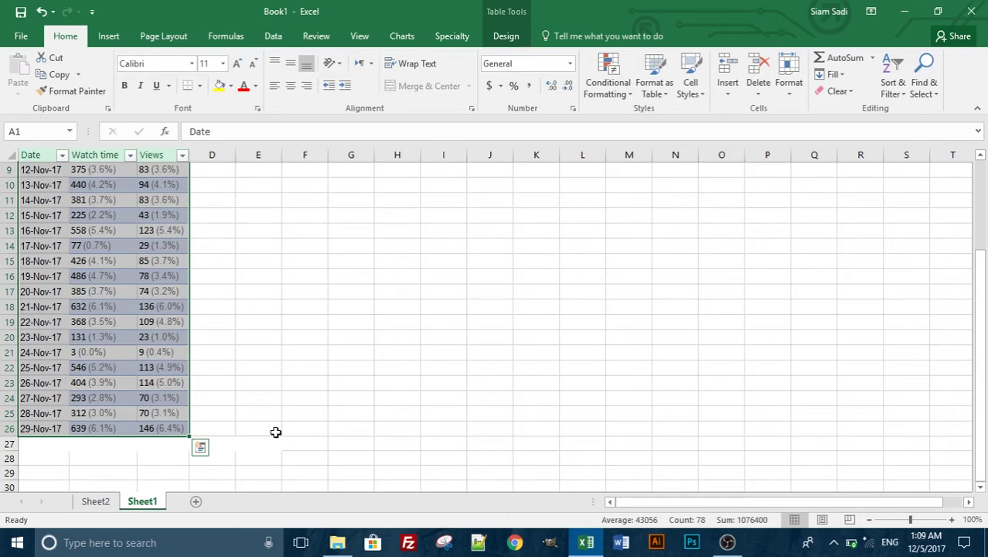
scroll(276, 432, "up", 2)
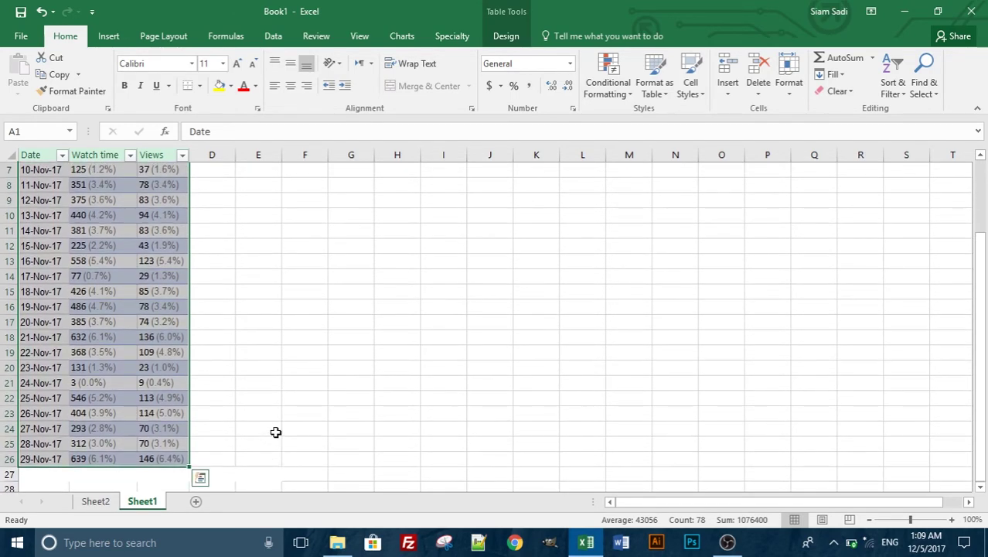
scroll(276, 431, "up", 2)
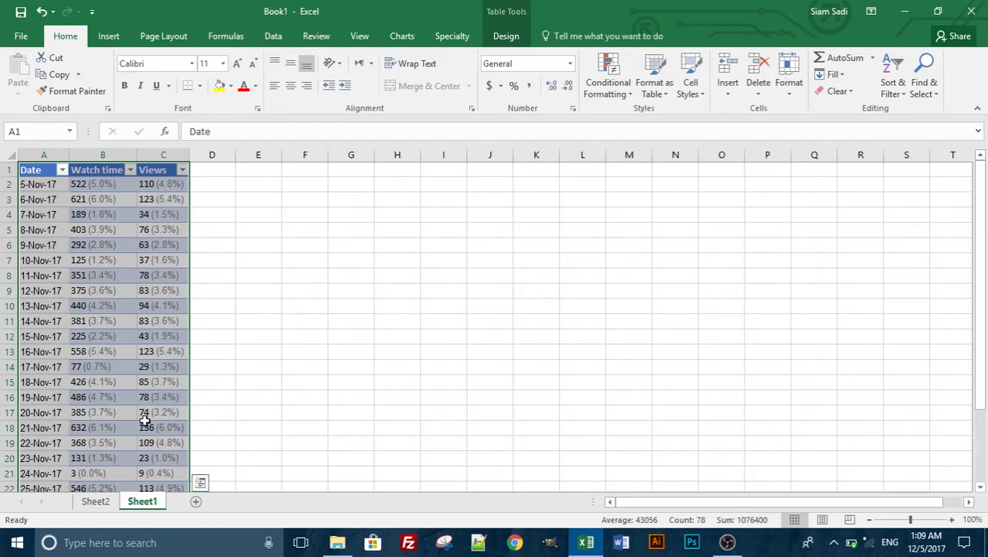
- On Sheet2, move Views into Values so Watch time becomes the row field
left_click(104, 501)
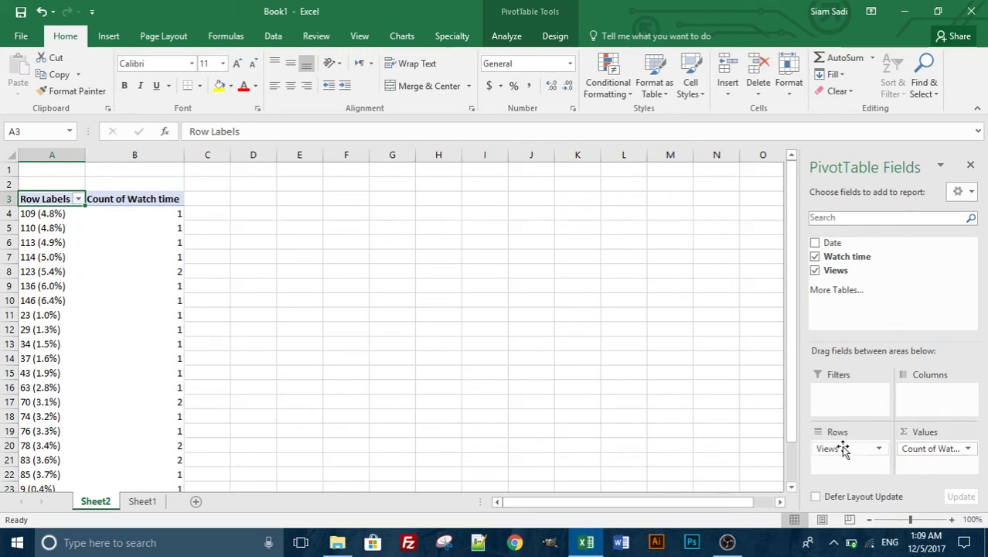
left_click_drag(849, 448, 869, 456)
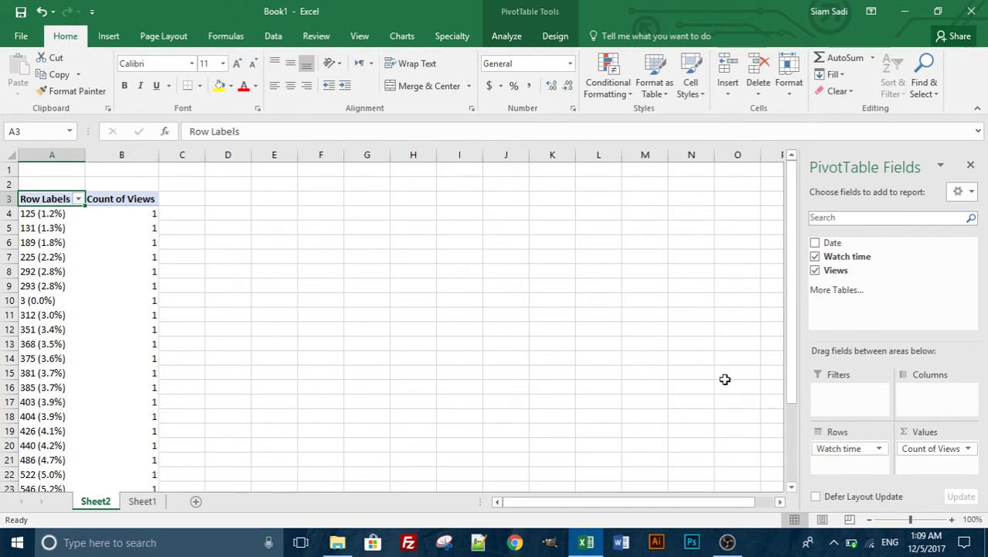
left_click(511, 39)
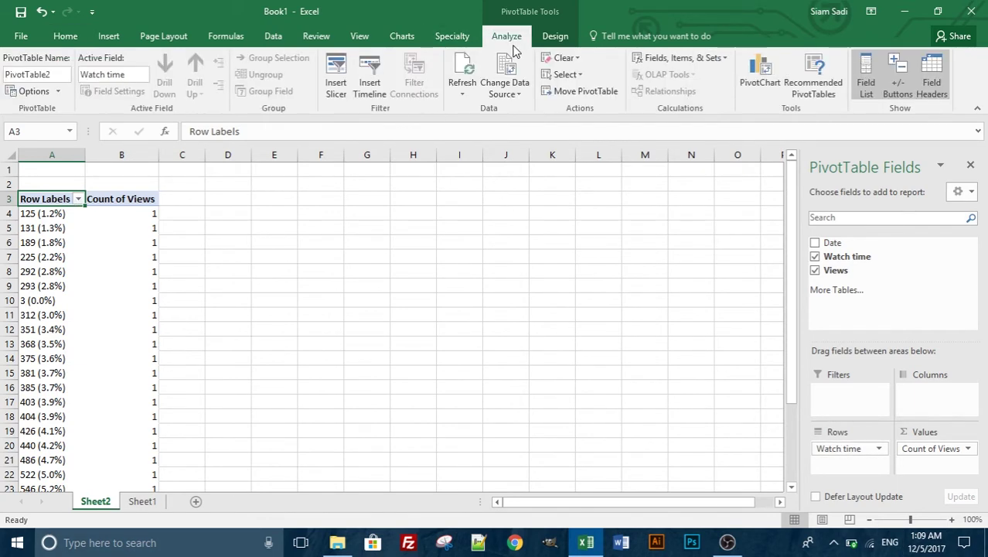
- Insert a timeline for the Date field beside the Sheet2 pivot table
left_click(379, 78)
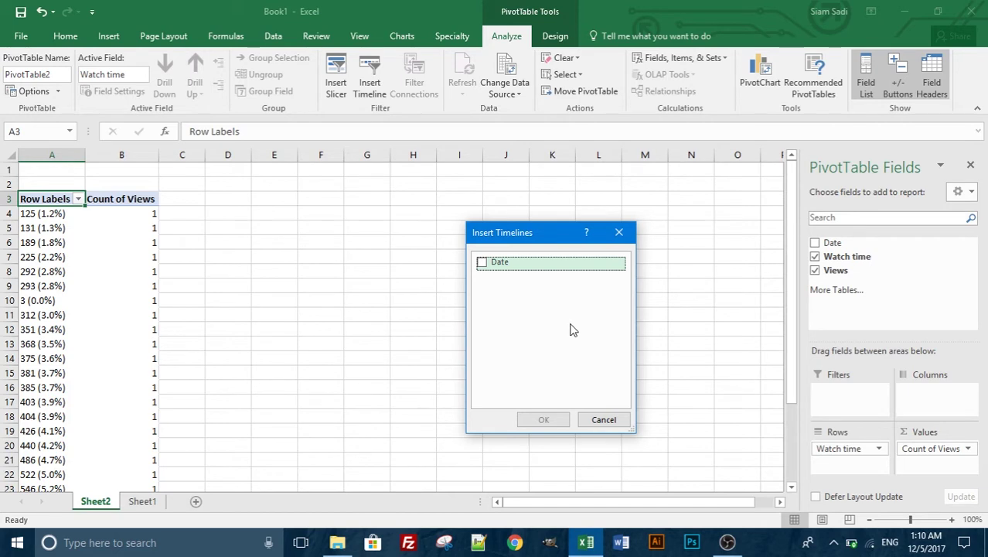
left_click(480, 263)
left_click(545, 420)
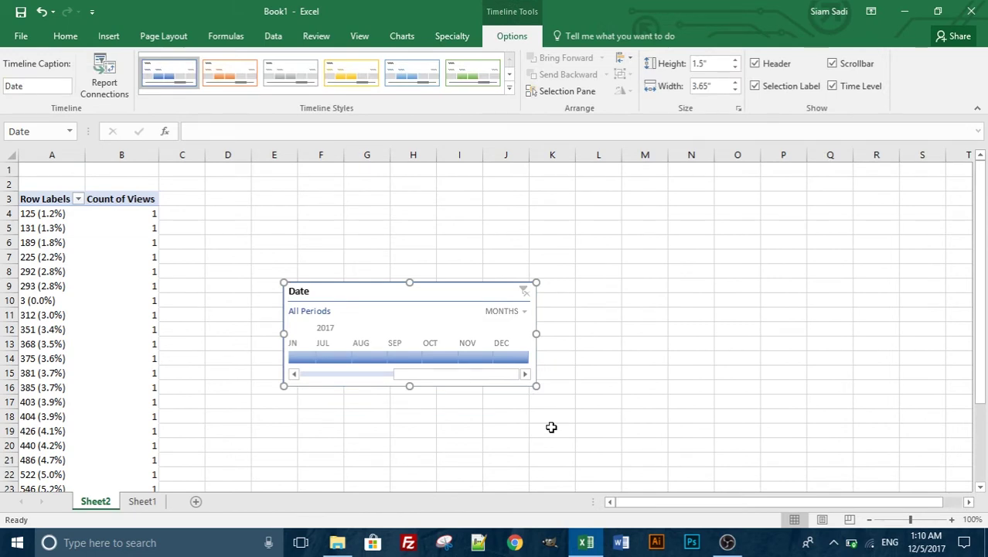
- Caption the timeline 'Days' and apply a light timeline style
left_click(34, 84)
type("Da")
left_click(318, 294)
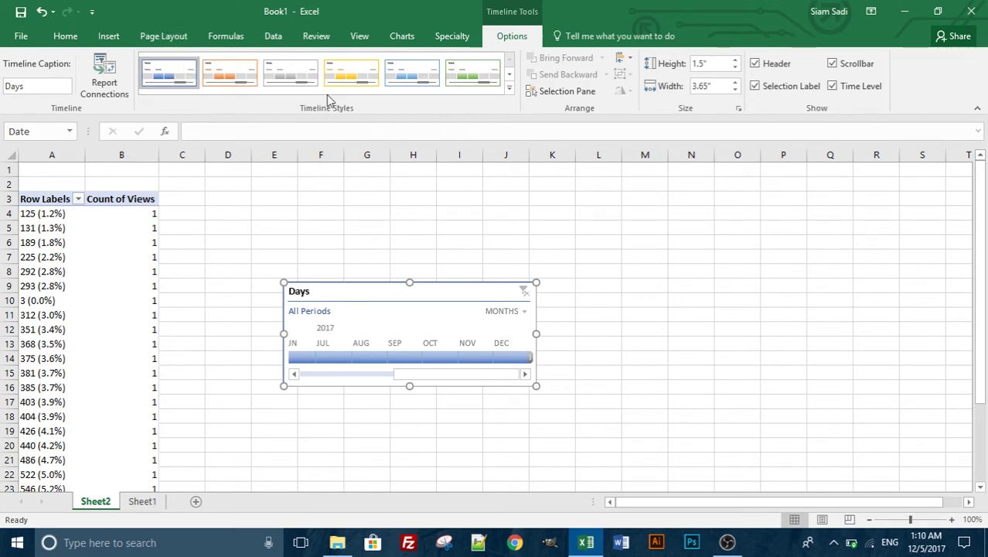
left_click(421, 74)
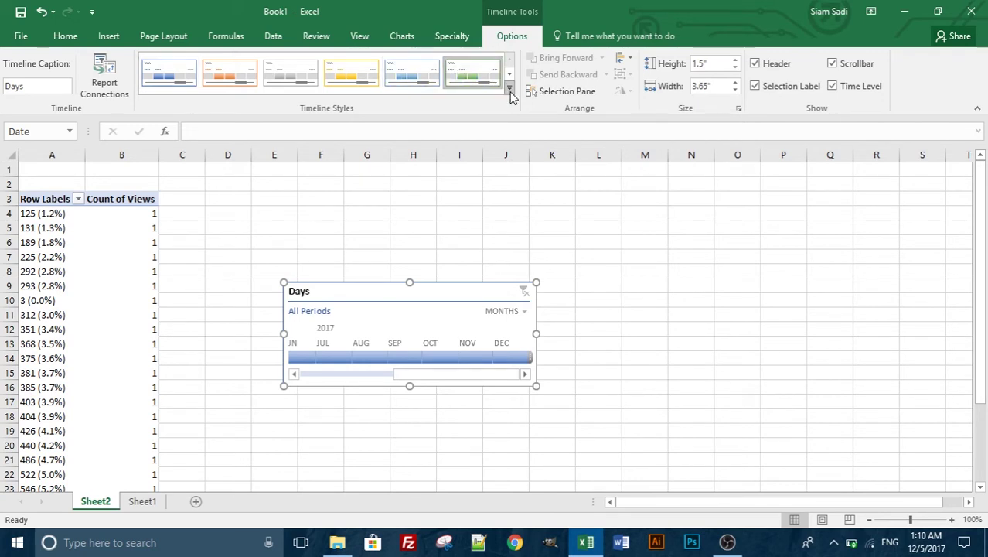
left_click(509, 87)
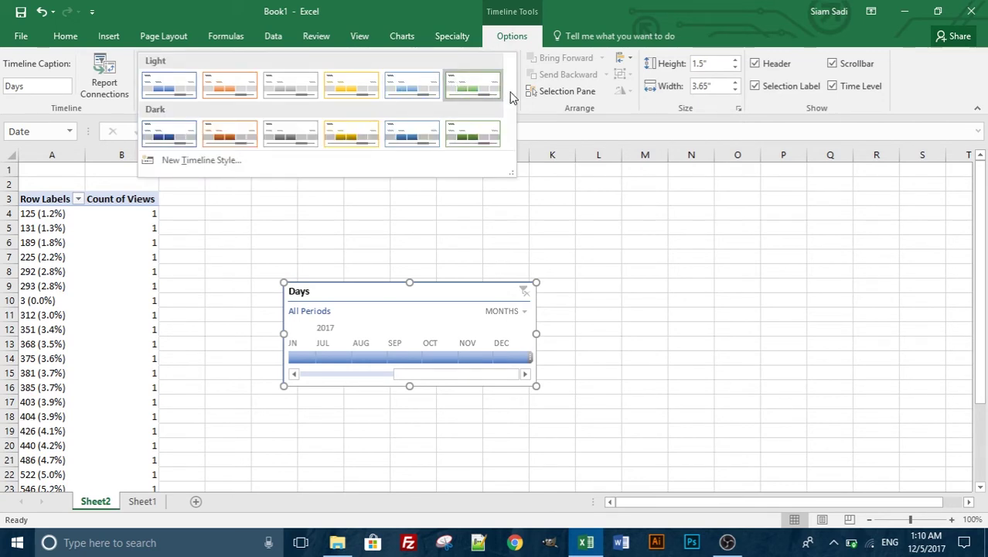
- Start a new custom timeline style and inspect its Period Labels 1 and Selection Label elements
left_click(161, 163)
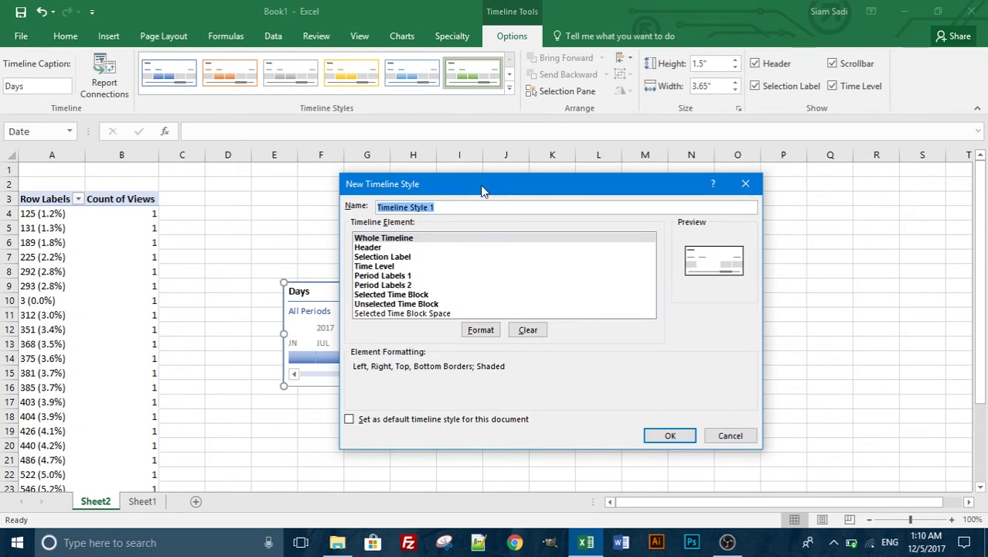
left_click_drag(480, 183, 607, 140)
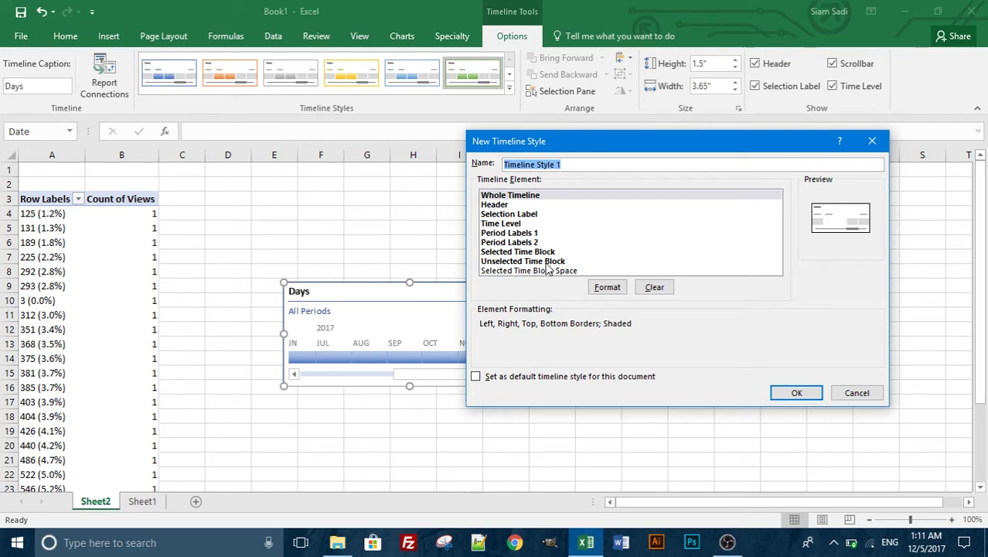
left_click(520, 234)
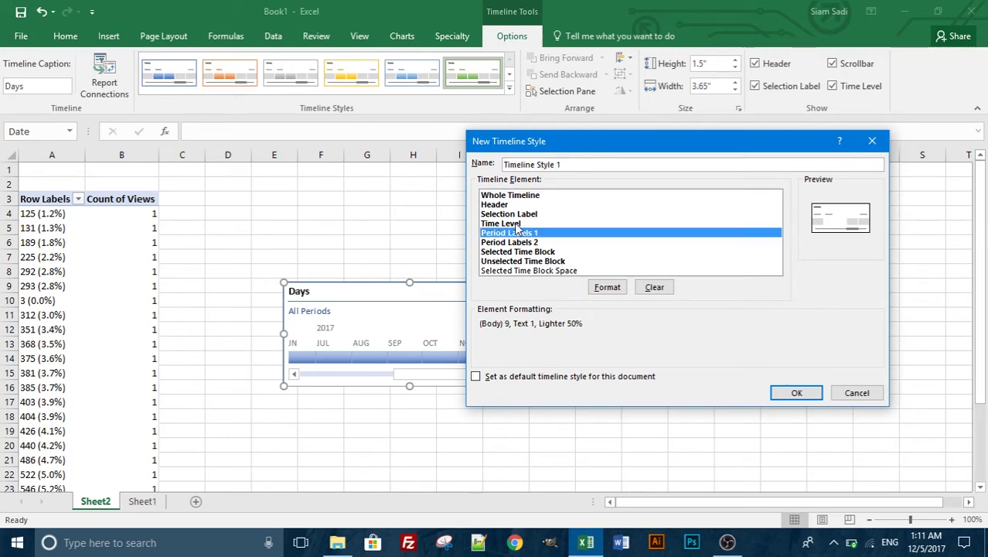
left_click(530, 215)
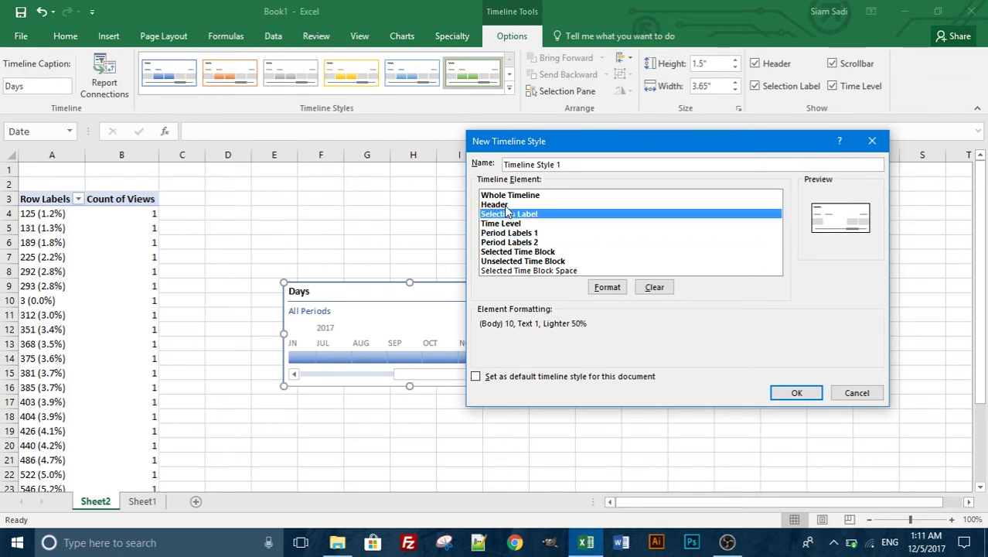
- Format the style's Header with Adobe Caslon Pro Regular 10 in light orange
left_click(499, 205)
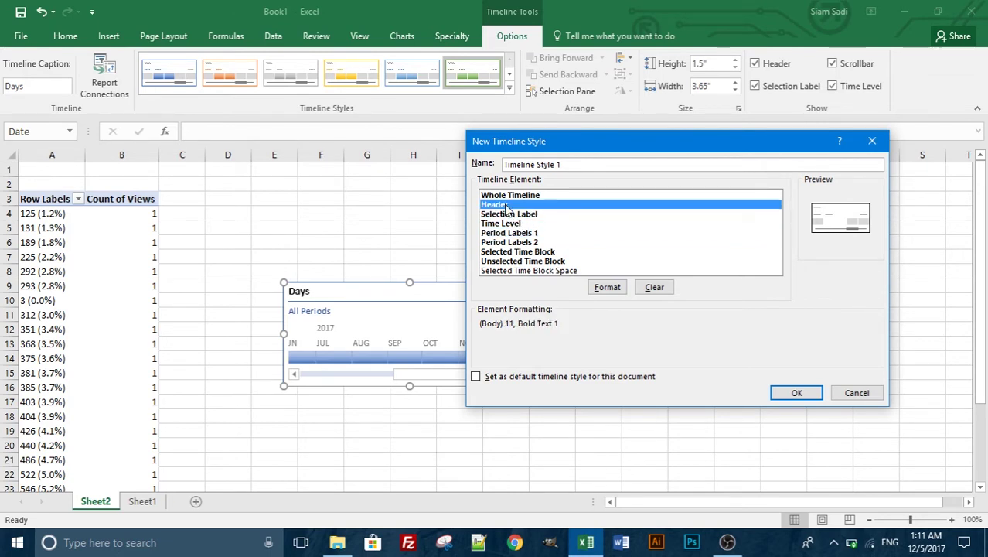
left_click(607, 287)
left_click(479, 233)
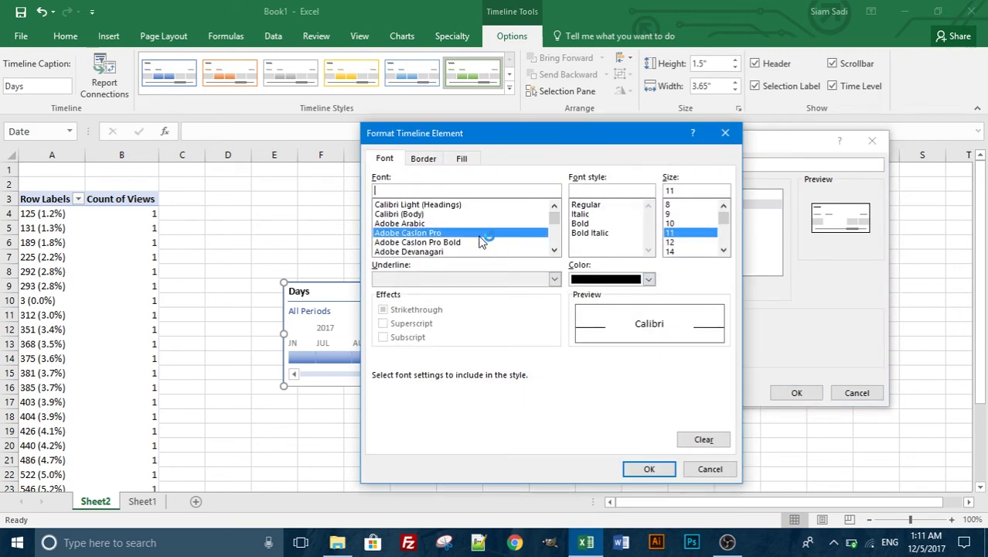
left_click(607, 224)
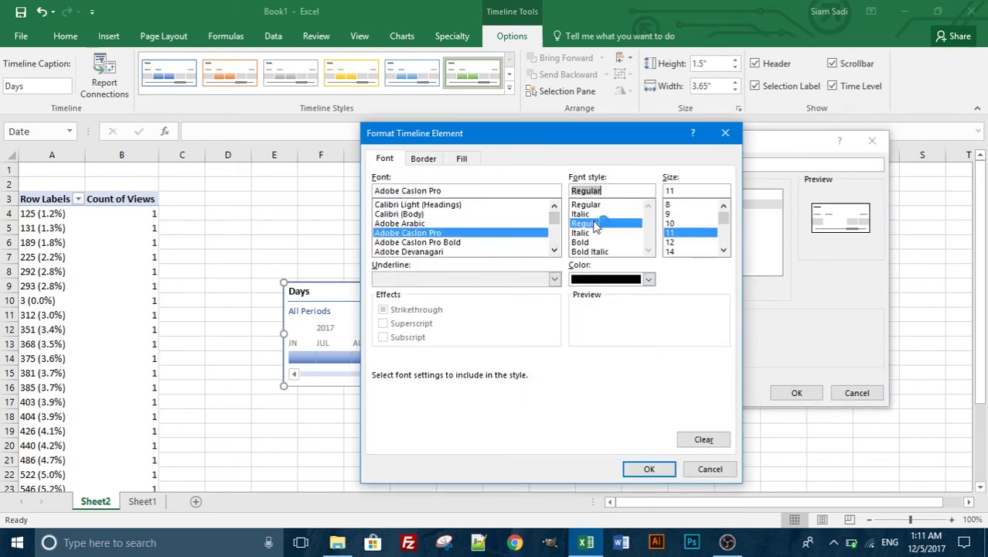
left_click(671, 223)
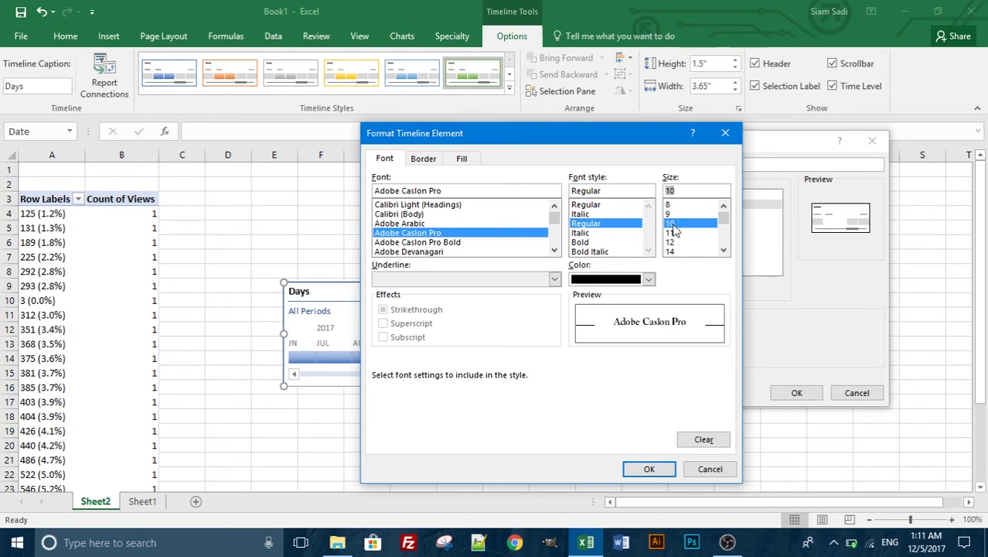
left_click(648, 280)
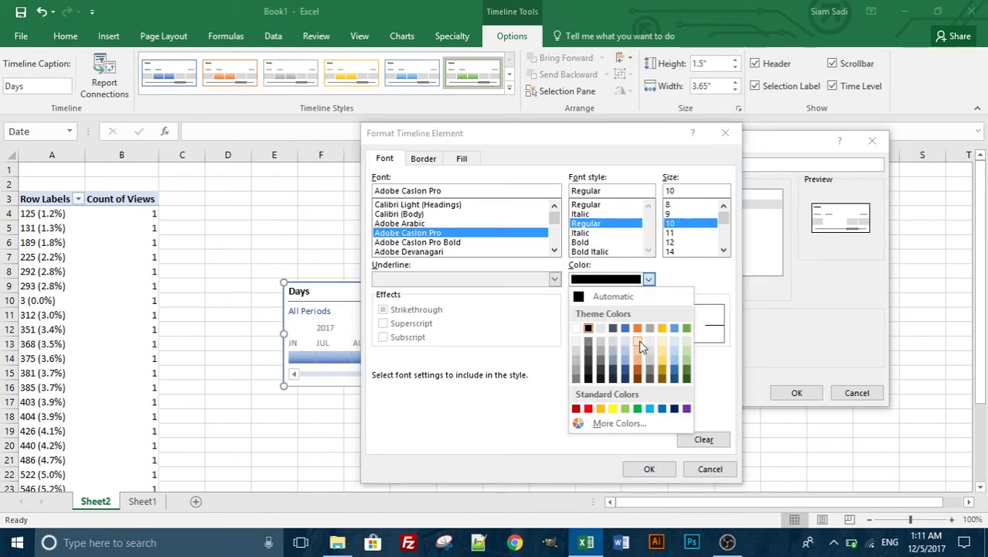
left_click(638, 341)
left_click(651, 469)
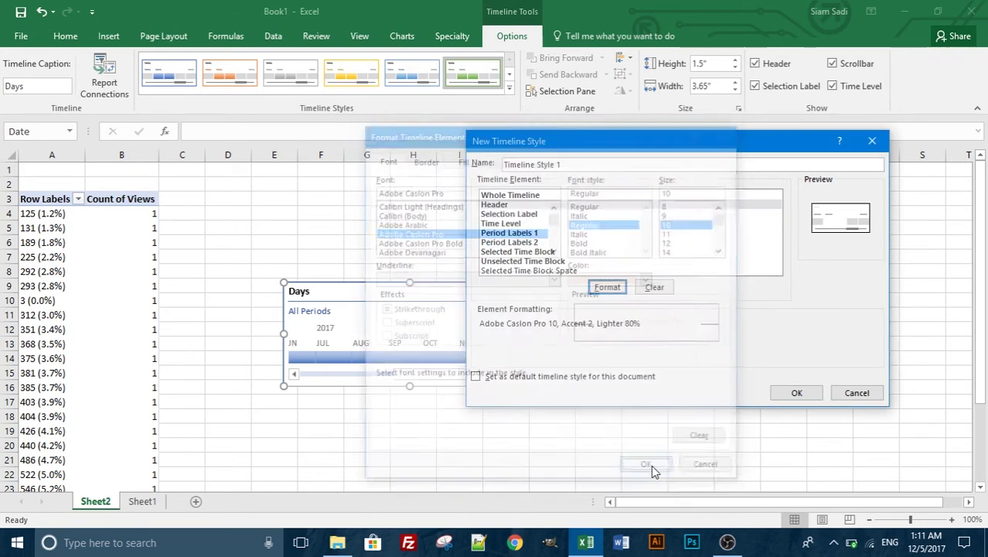
- Give the Selection Label Adobe Caslon Pro Bold 11 and save Timeline Style 1
left_click(521, 216)
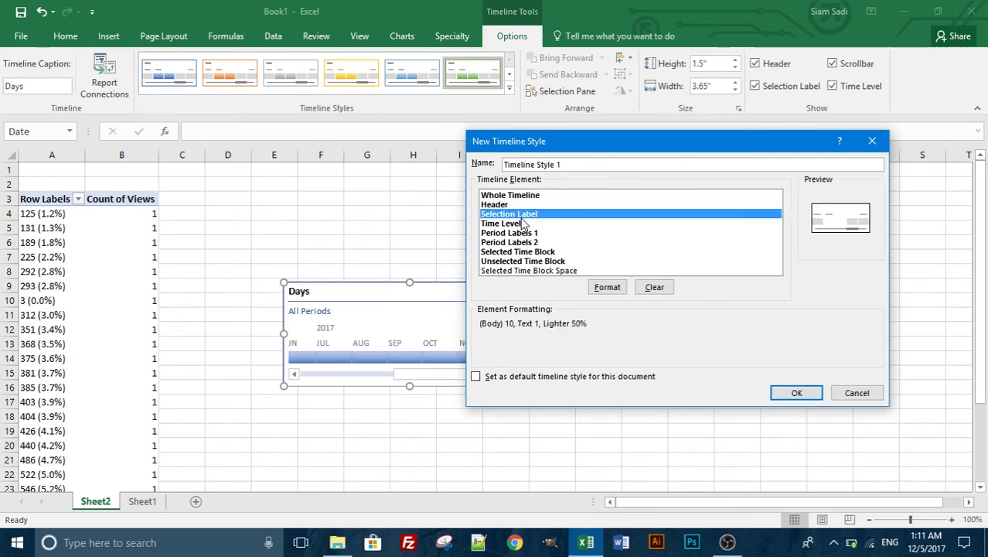
left_click_drag(587, 139, 657, 175)
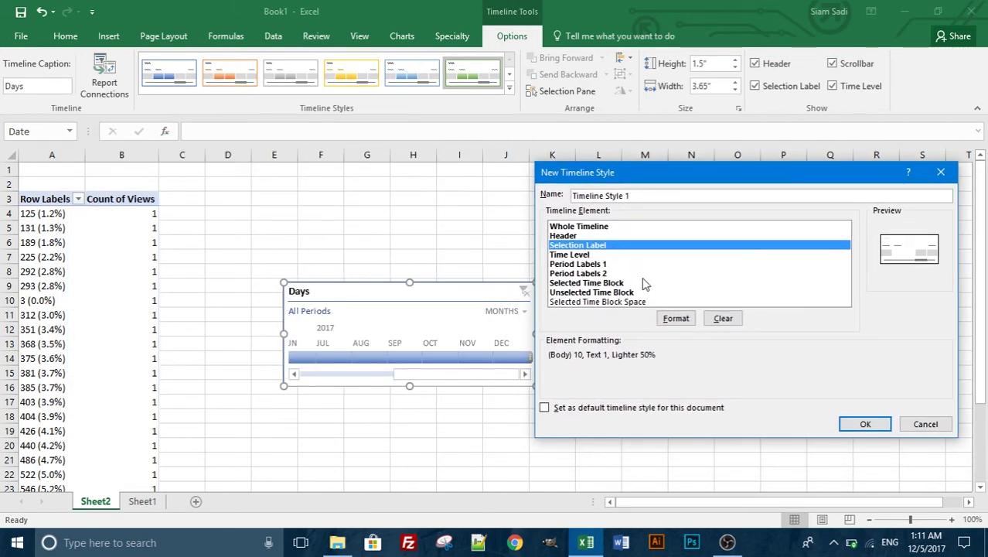
left_click(663, 318)
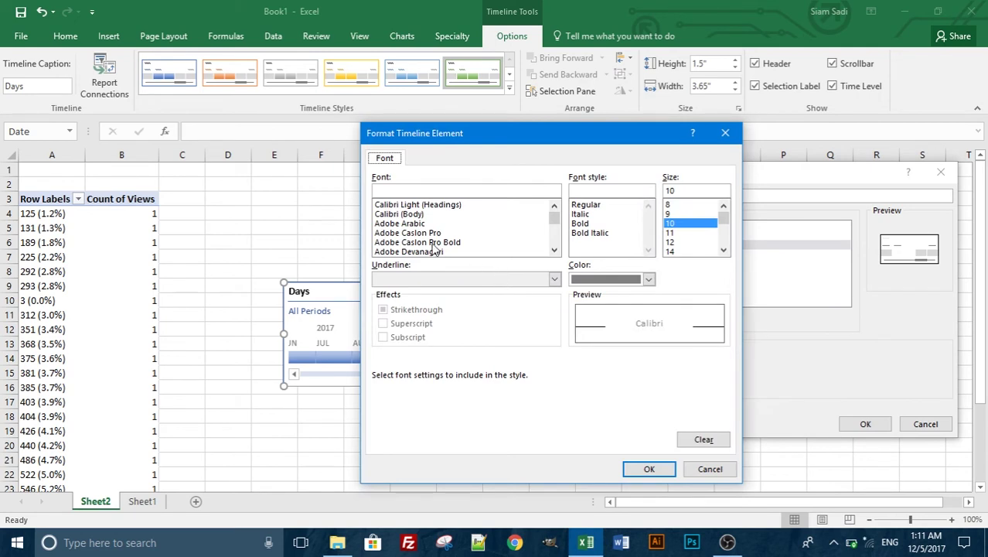
left_click(433, 242)
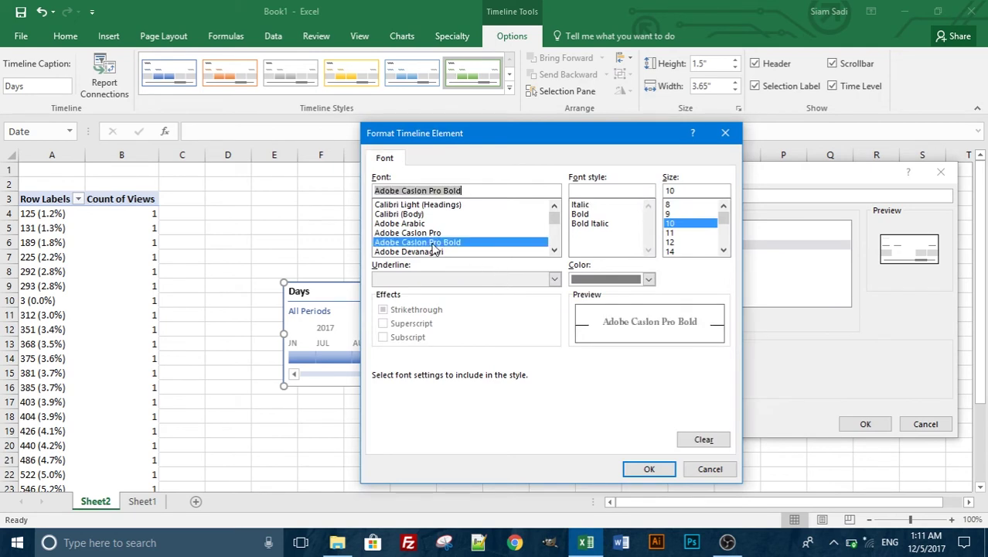
left_click(586, 214)
left_click(673, 233)
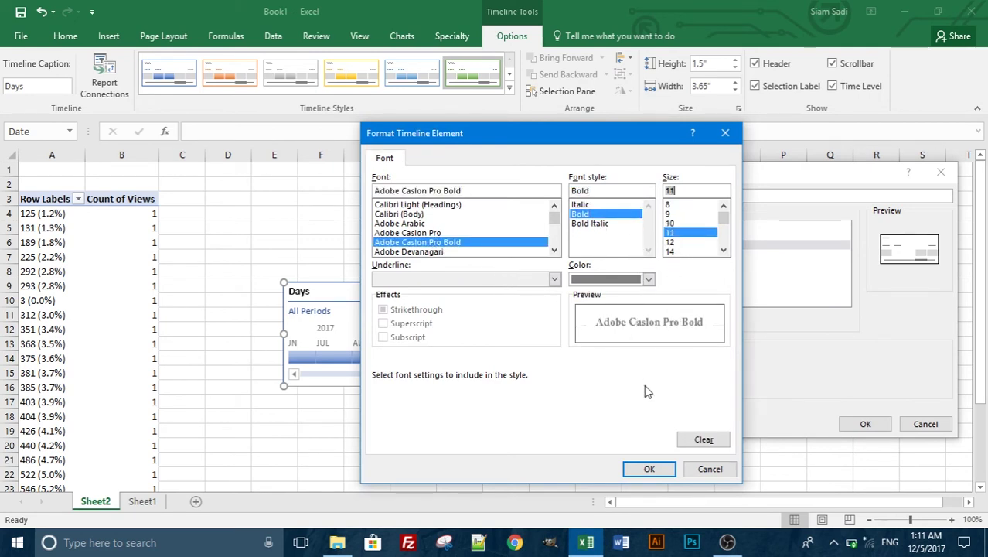
left_click(649, 469)
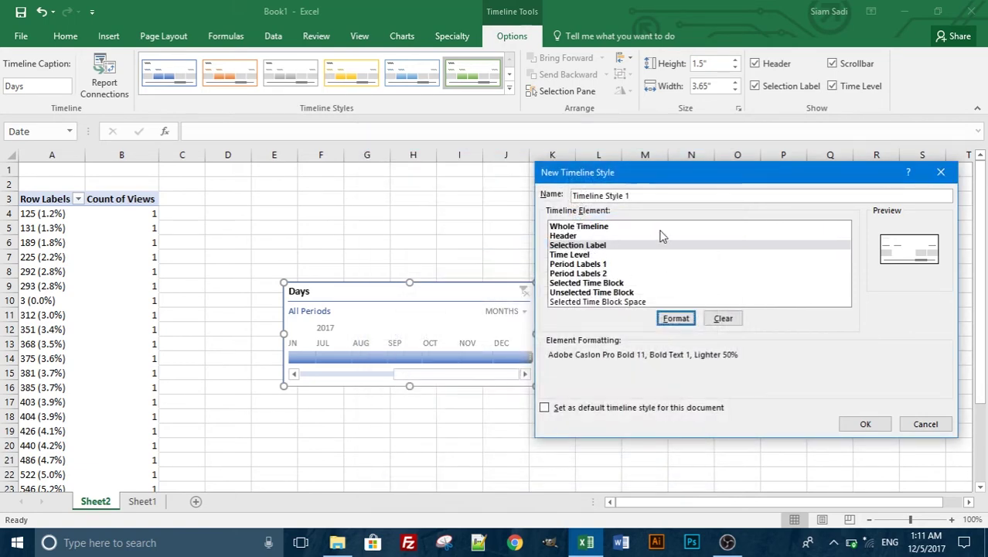
left_click(875, 425)
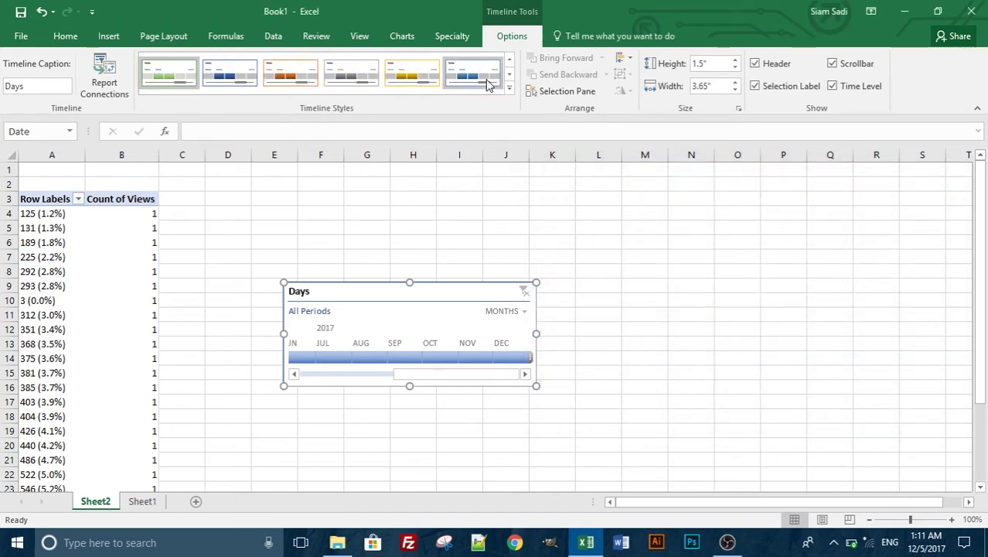
- Apply custom Timeline Style 1 to the Days timeline and nudge it up and left
left_click(509, 89)
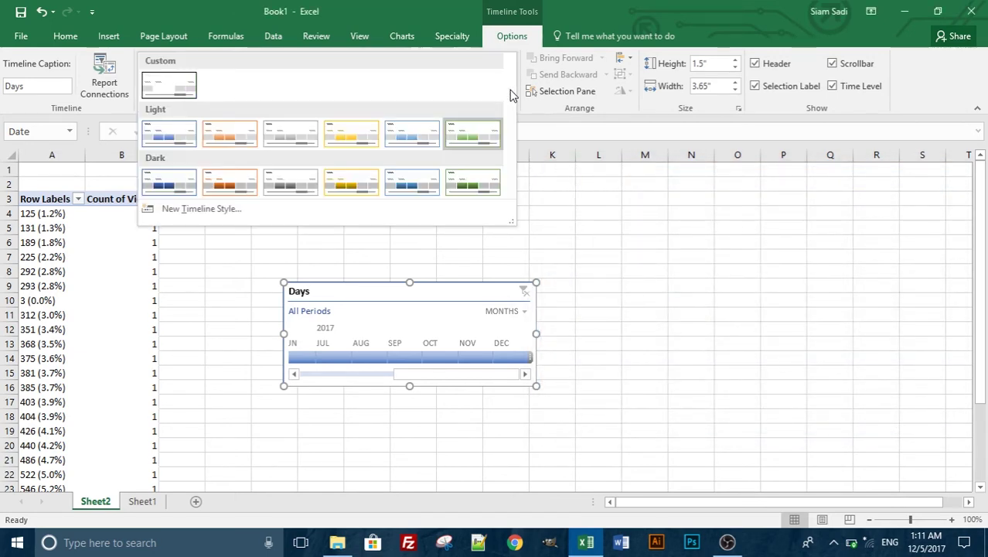
left_click(165, 87)
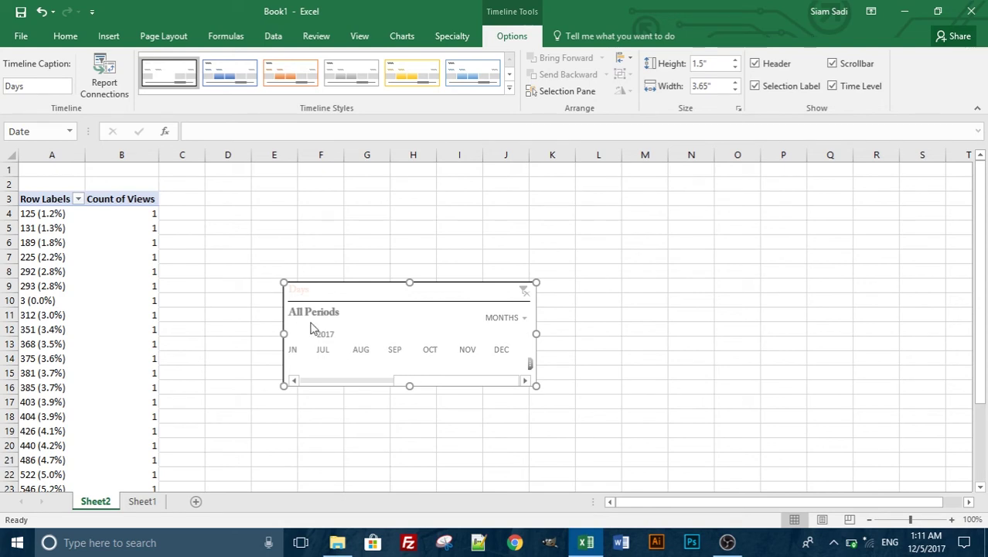
left_click_drag(327, 302, 313, 277)
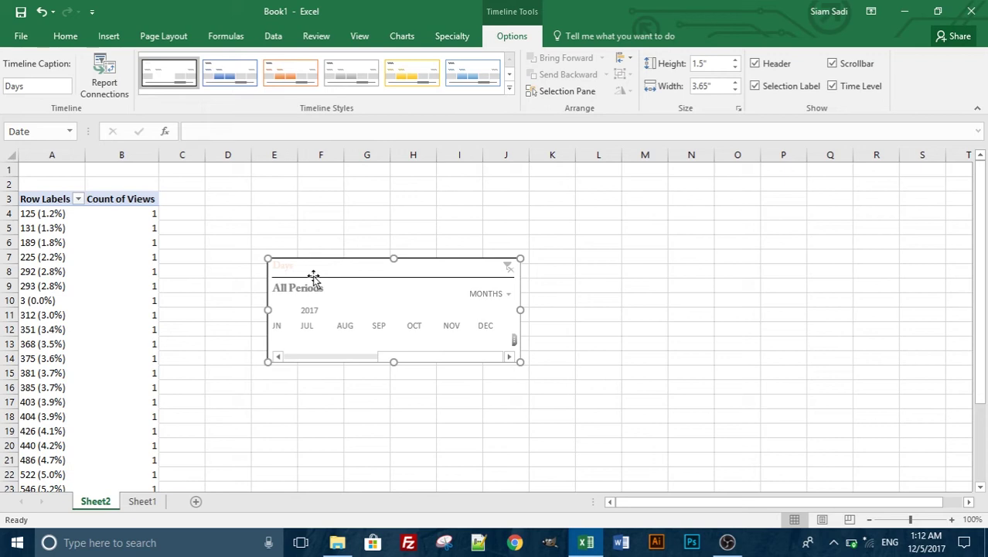
- Apply the Light Orange timeline style and filter the timeline to Nov 2017
left_click(288, 83)
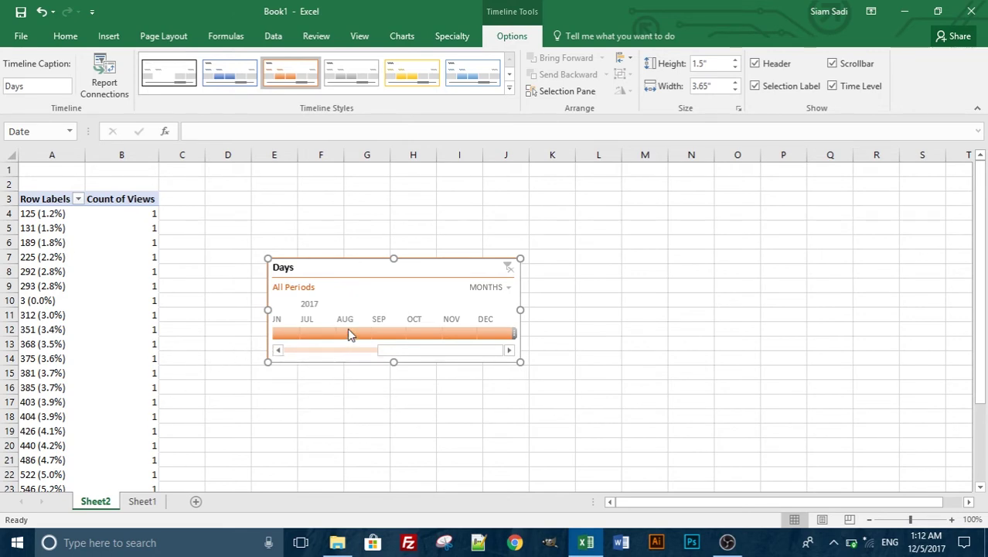
left_click(455, 334)
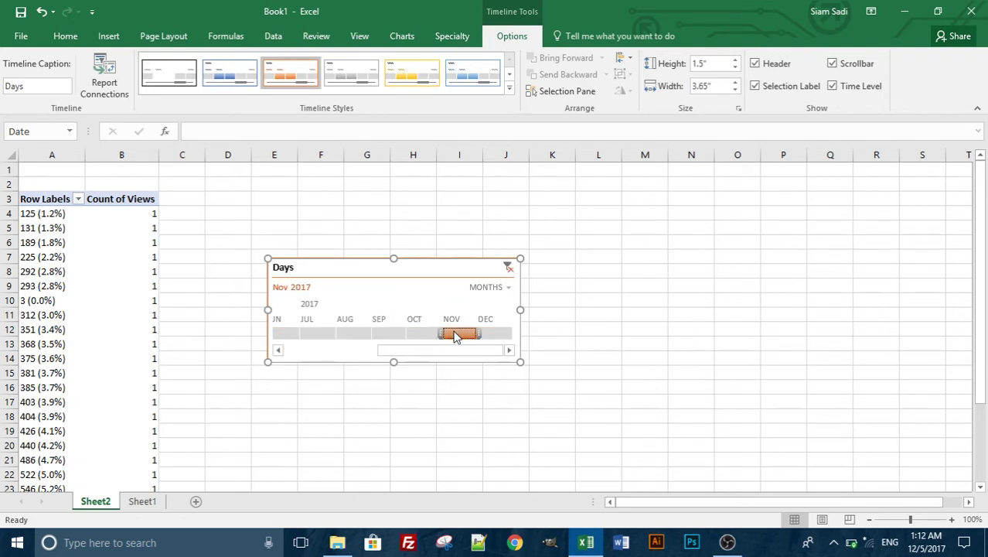
left_click(507, 288)
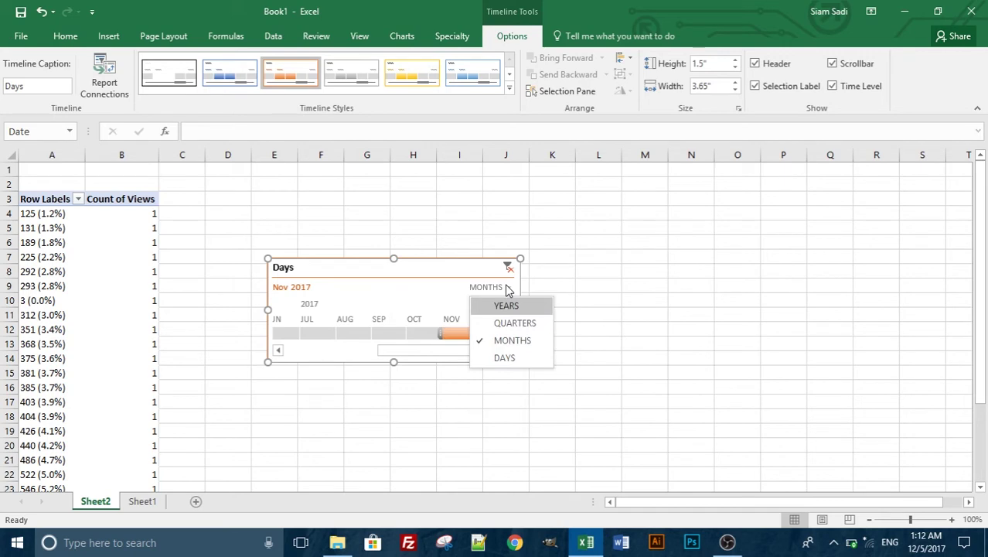
- Switch the timeline to days and filter the pivot table to Nov 10–18 2017
left_click(525, 356)
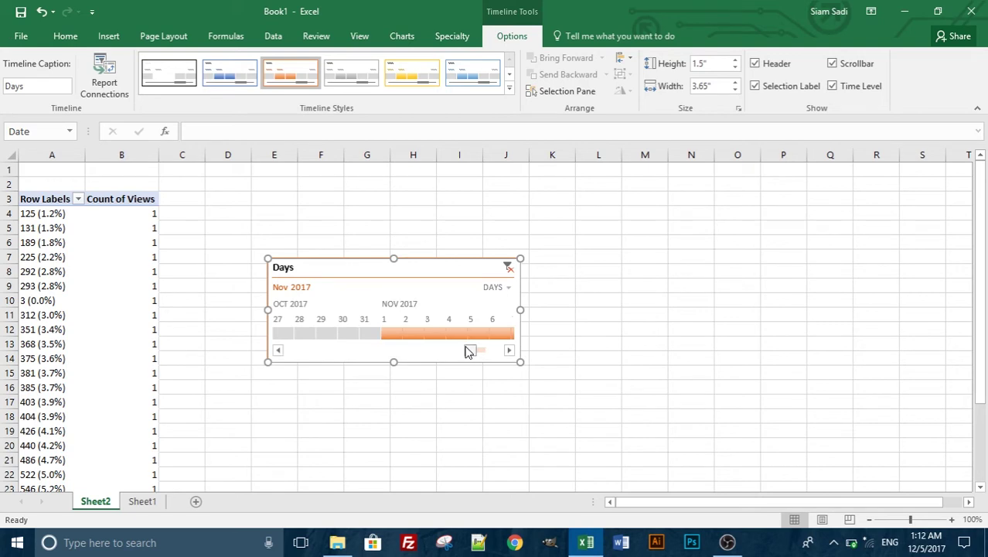
left_click_drag(469, 352, 450, 347)
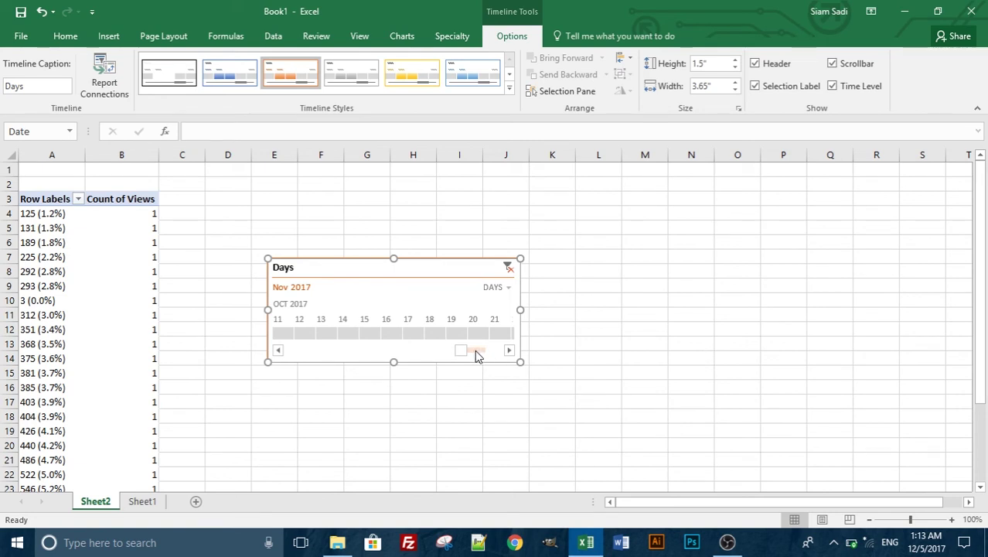
left_click(469, 352)
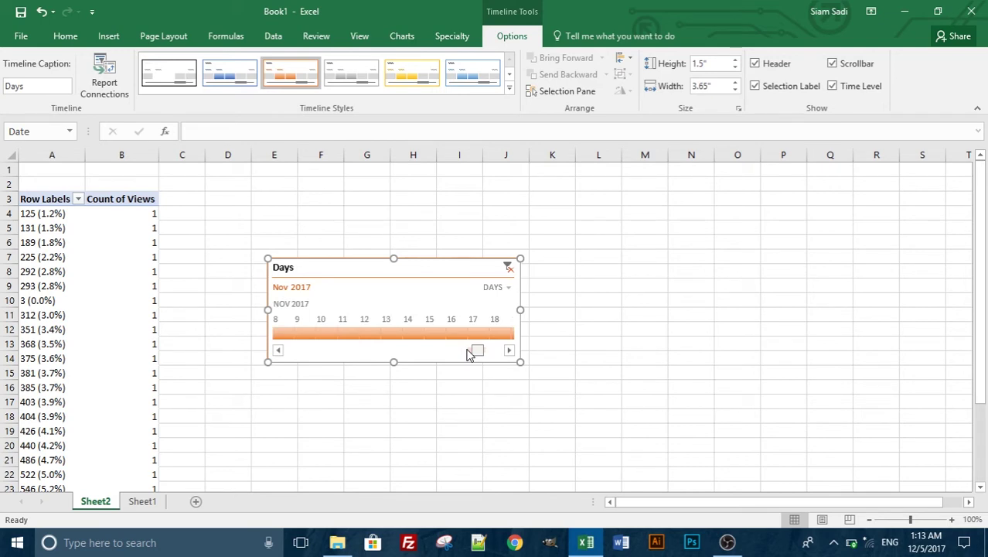
left_click(325, 333)
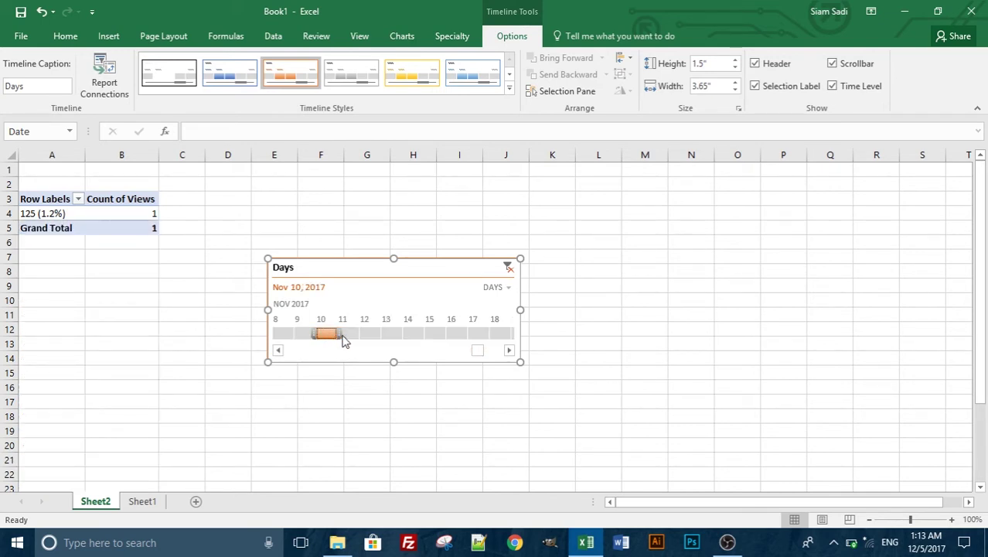
left_click_drag(340, 336, 494, 333)
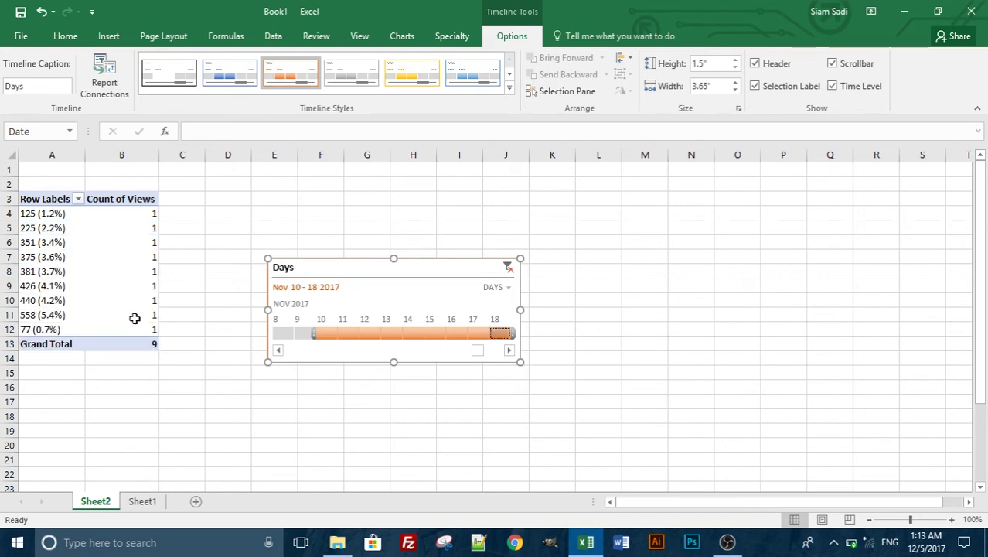
mouse_move(95, 301)
mouse_move(148, 341)
- Clear the timeline filter back to All Periods, then hide and re-show Date in the Selection Pane
left_click(508, 276)
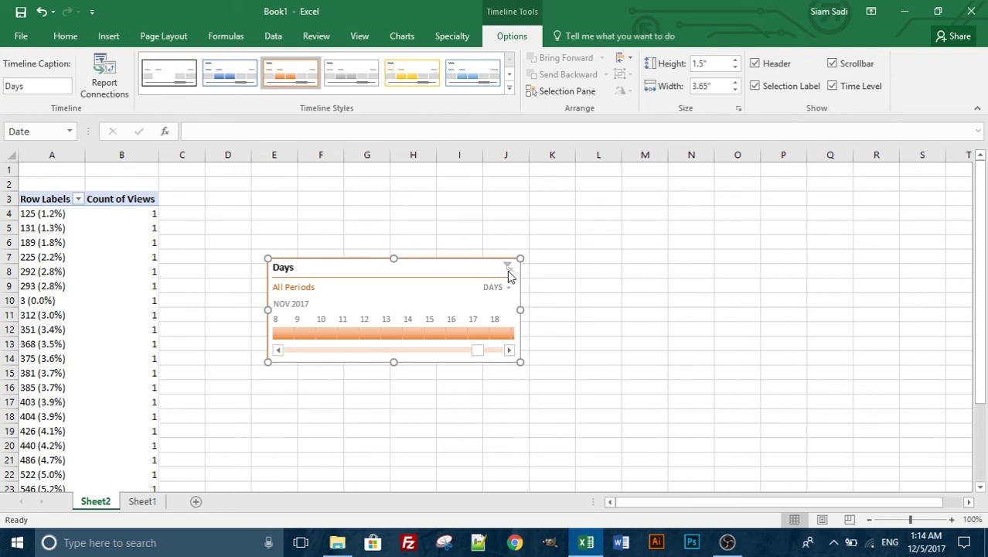
left_click(582, 94)
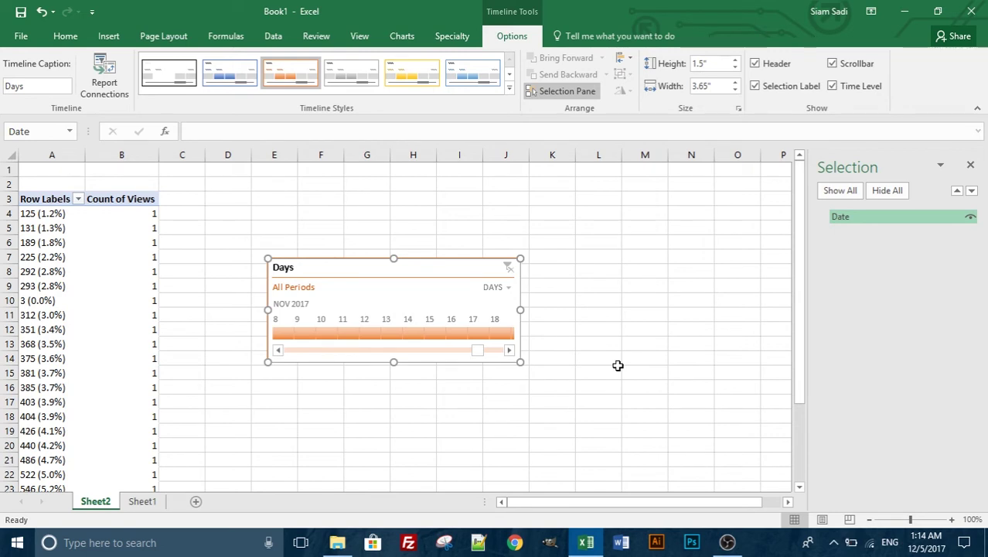
left_click(970, 217)
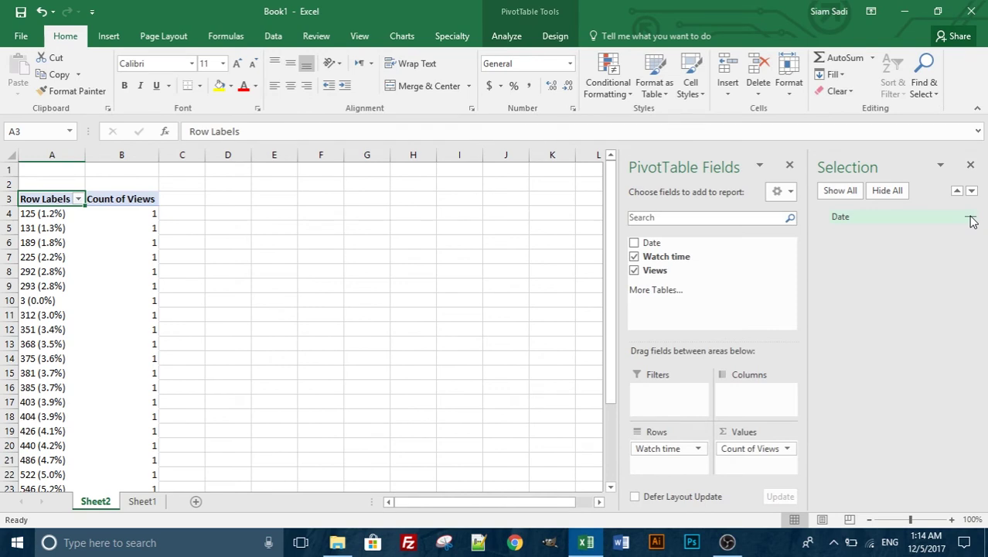
left_click(970, 217)
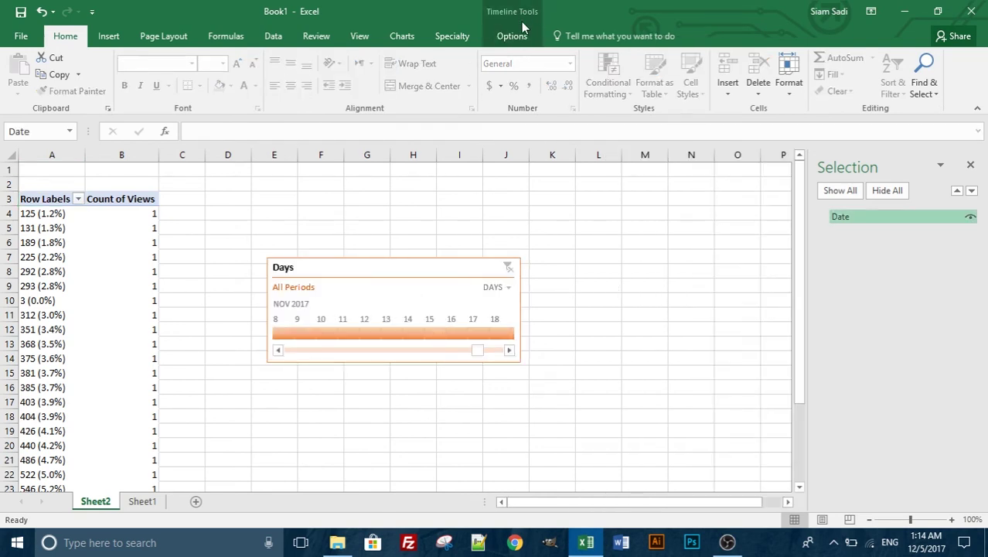
- Turn off the worksheet gridlines through the timeline's Align > View Gridlines option
left_click(512, 37)
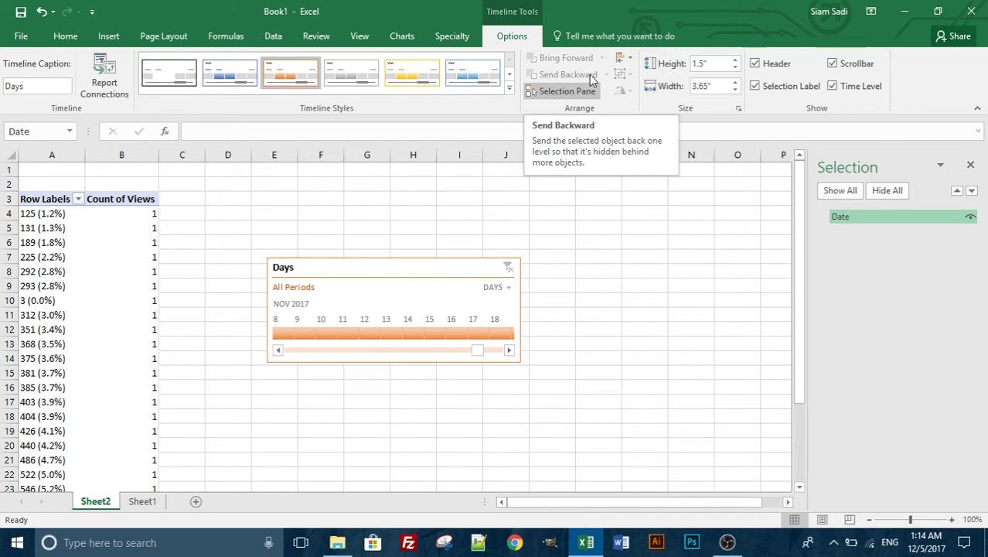
left_click(623, 59)
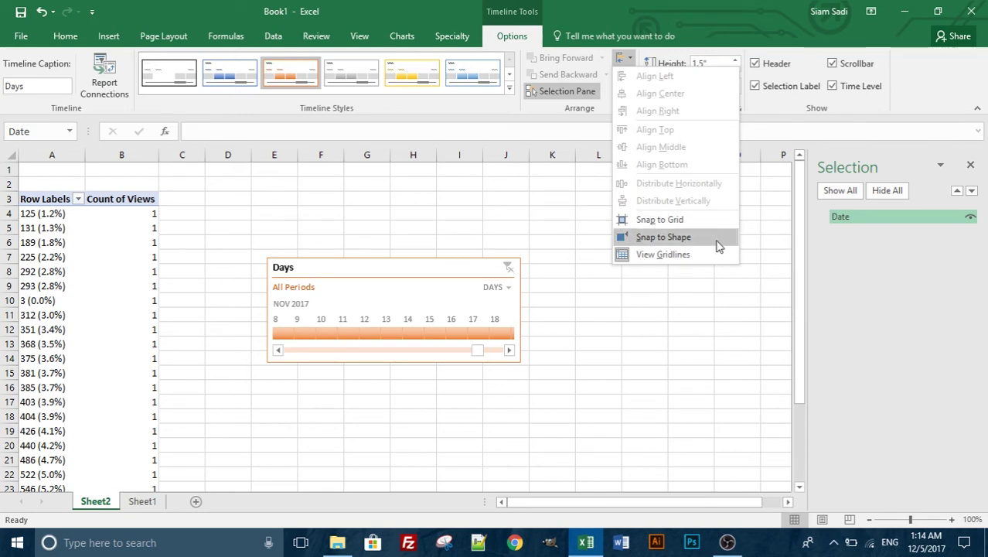
left_click(651, 253)
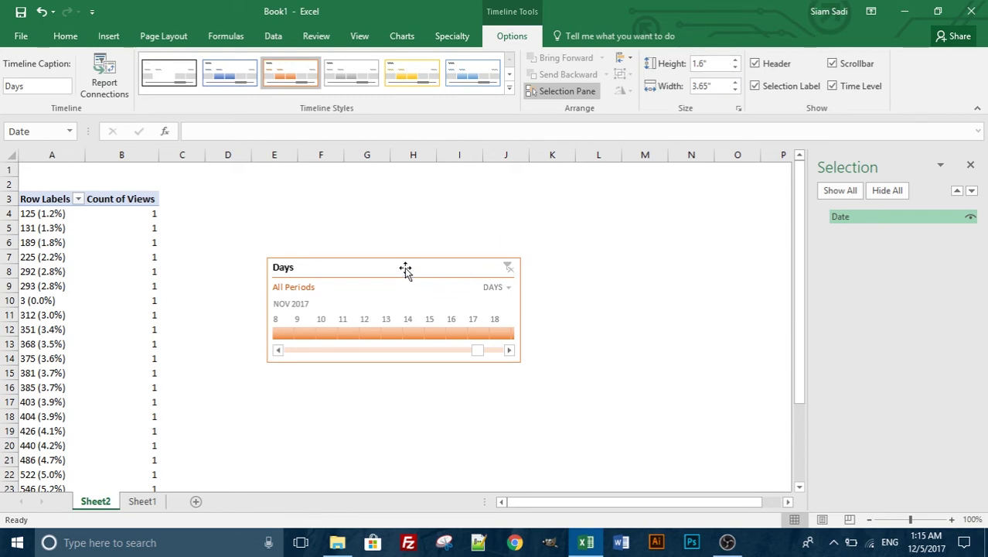
- Move the Days timeline and resize it to about 3.4" wide by 1.47" high so its bar shows
left_click_drag(440, 267, 497, 255)
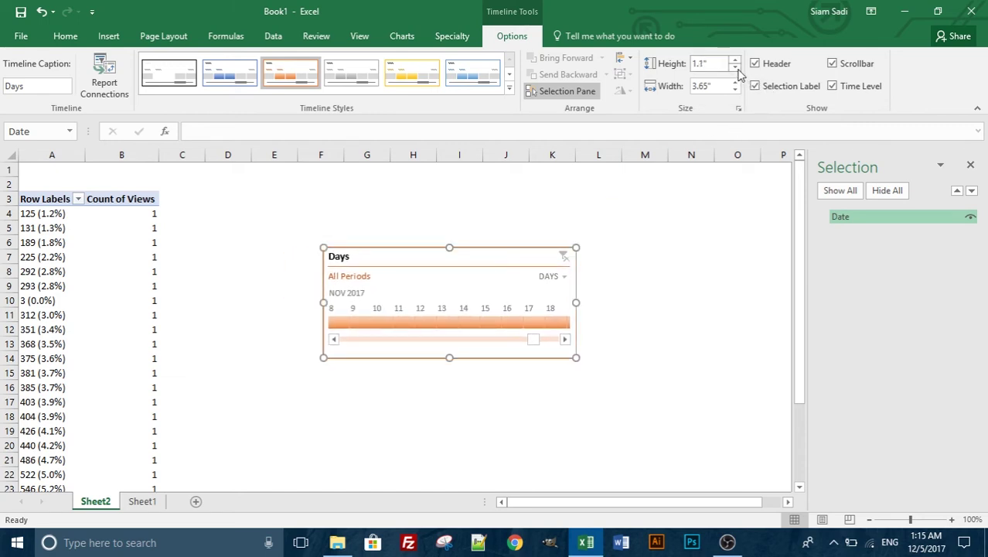
left_click(735, 68)
left_click(735, 68)
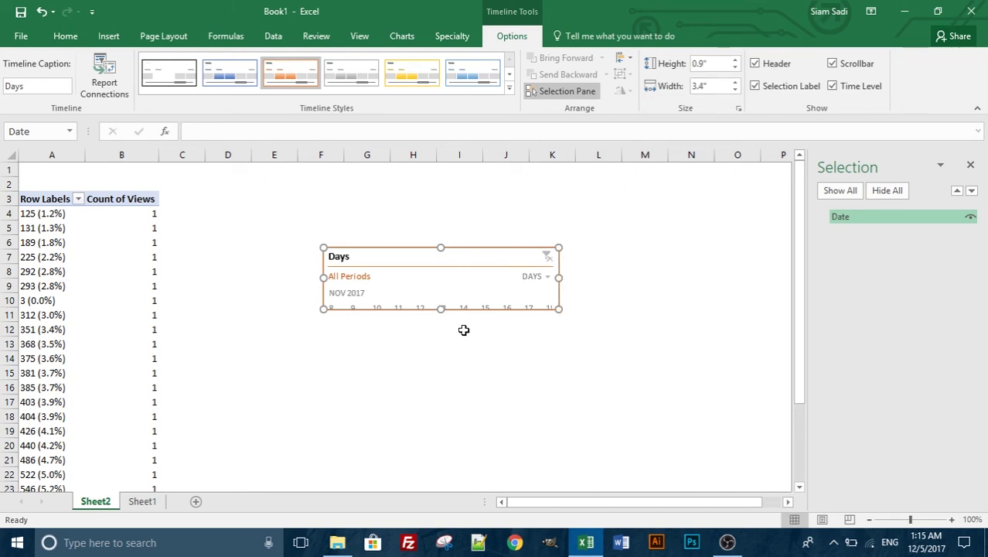
left_click_drag(440, 309, 437, 349)
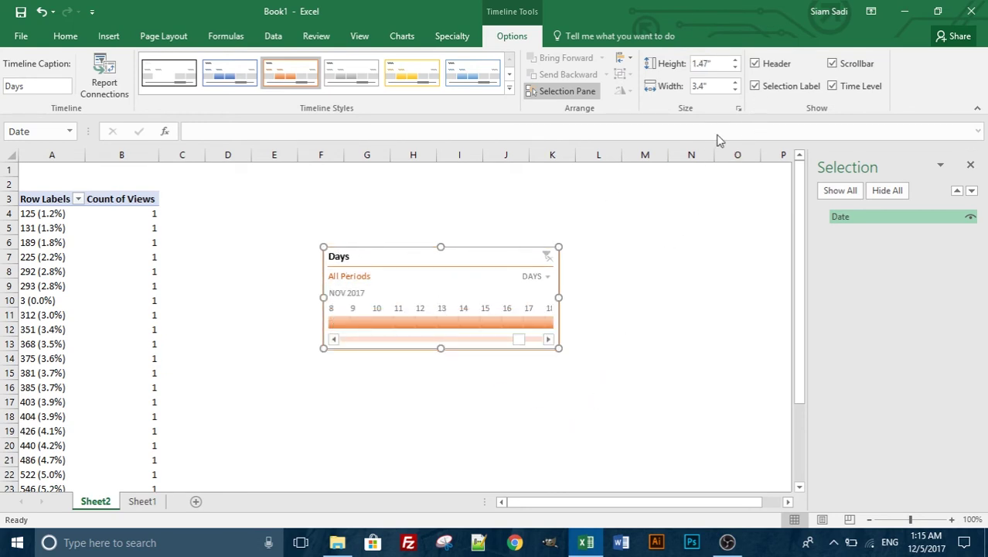
left_click(755, 65)
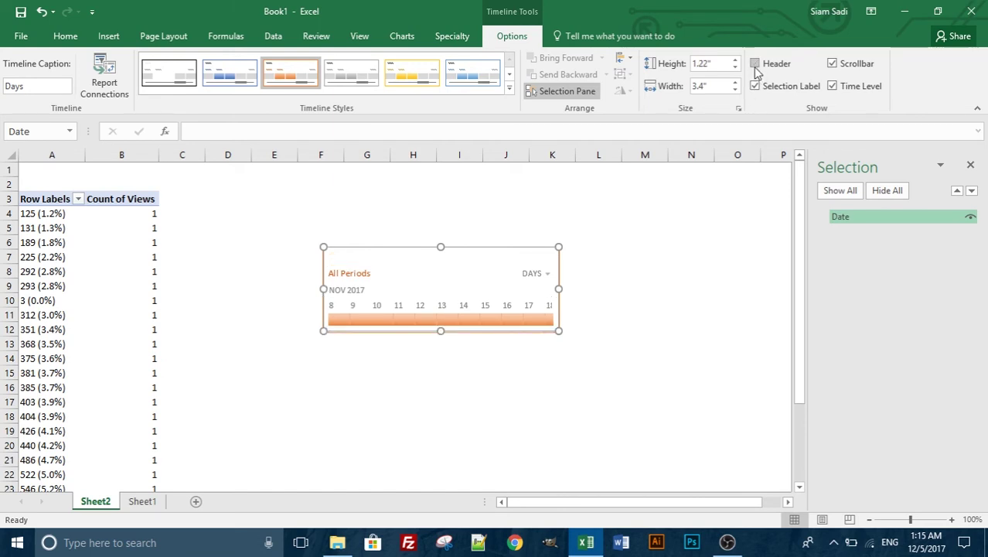
left_click(755, 65)
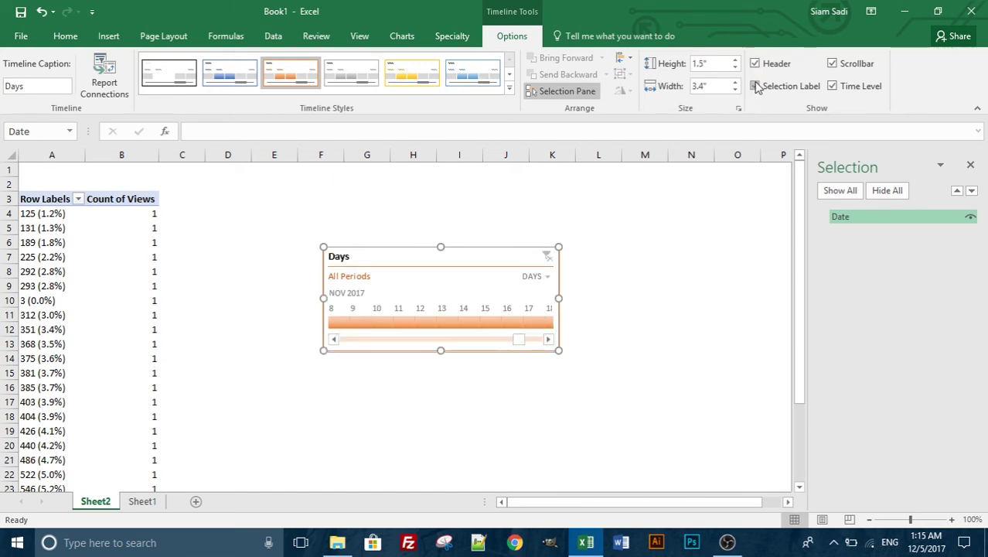
left_click(755, 86)
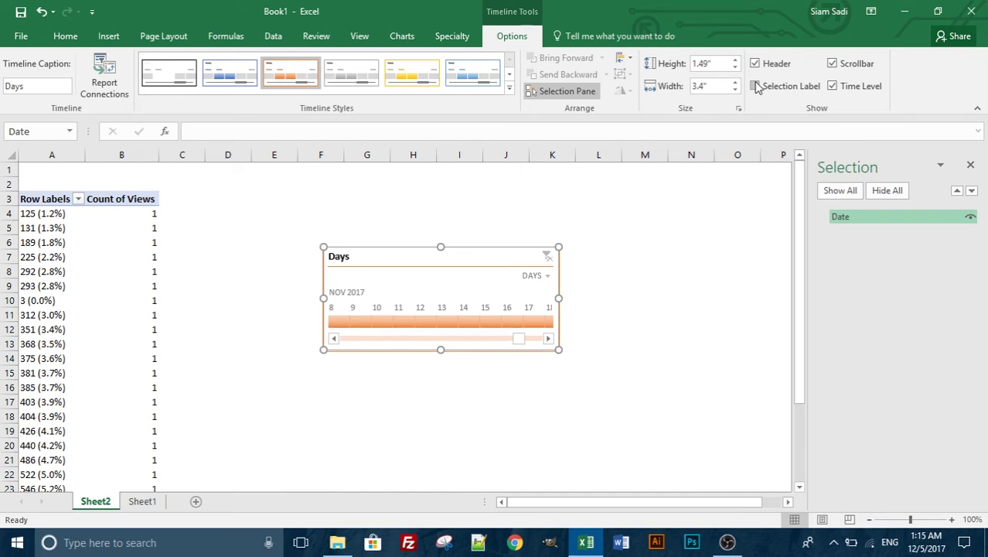
left_click(755, 85)
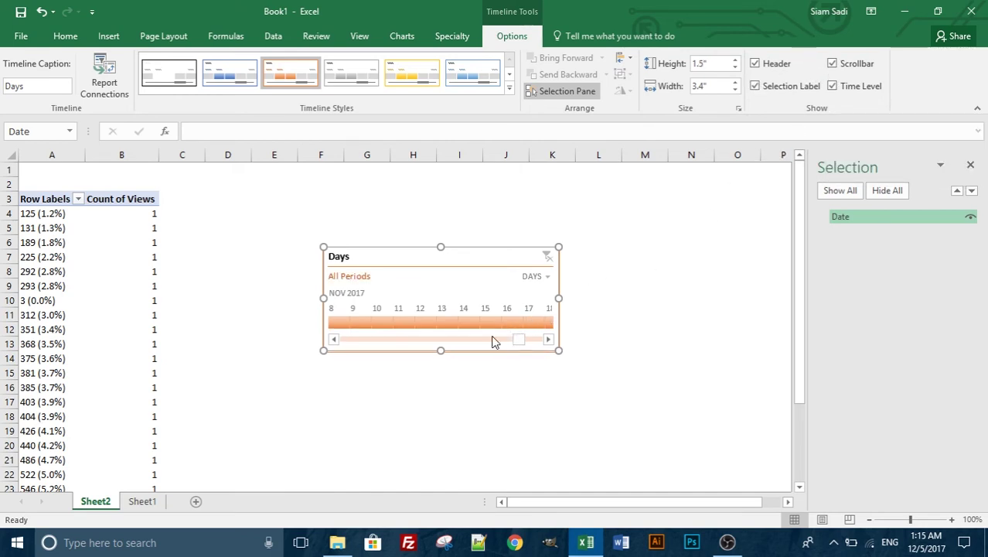
left_click(833, 64)
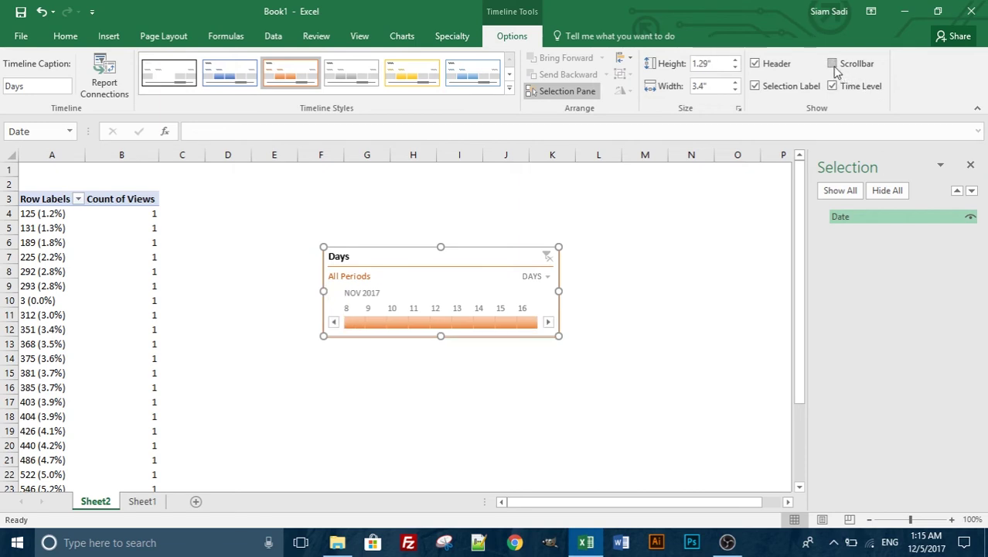
left_click(833, 65)
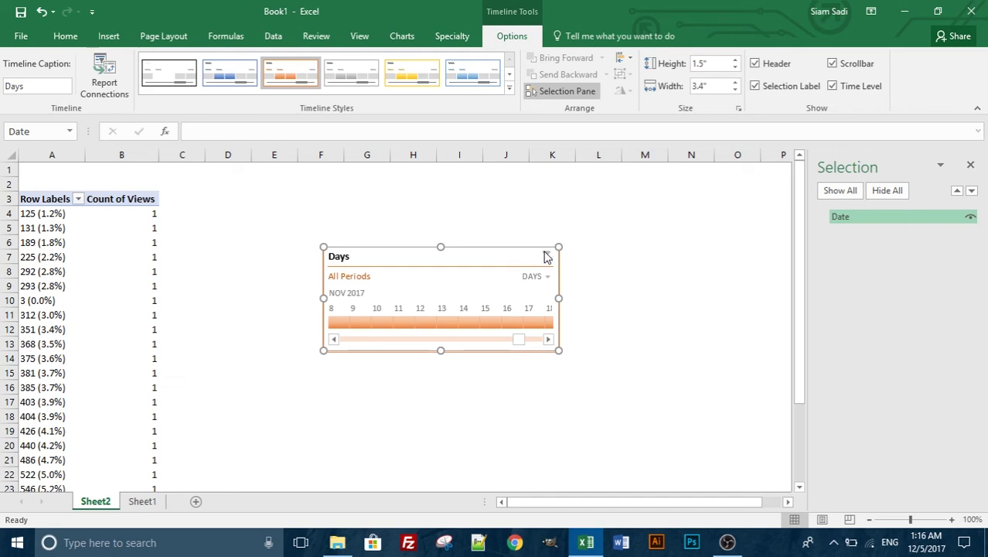
- On Sheet1, enter Date, Name, Class headers in J10:L10 and classes 9 and 8 below
left_click(137, 504)
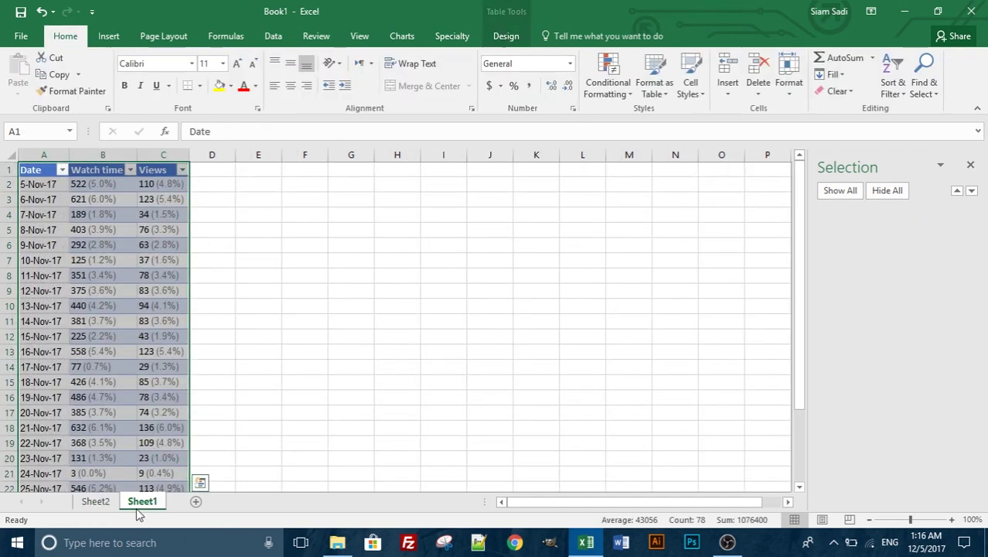
left_click(341, 308)
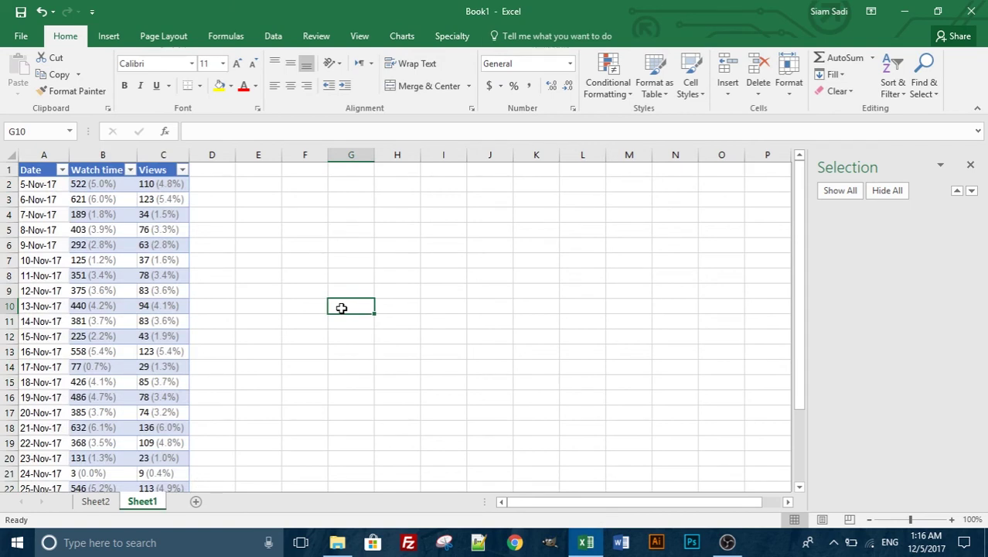
left_click(350, 264)
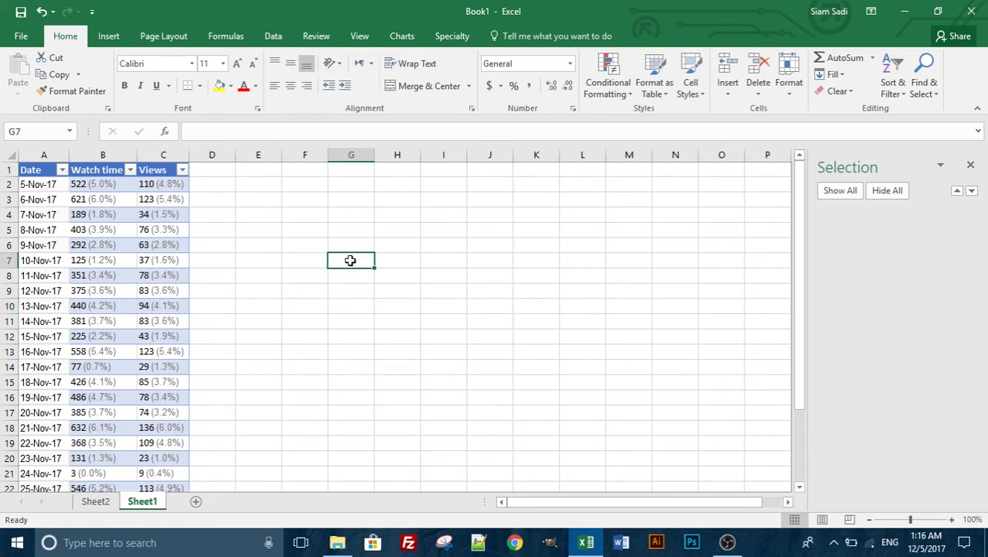
left_click_drag(349, 261, 465, 309)
left_click(497, 303)
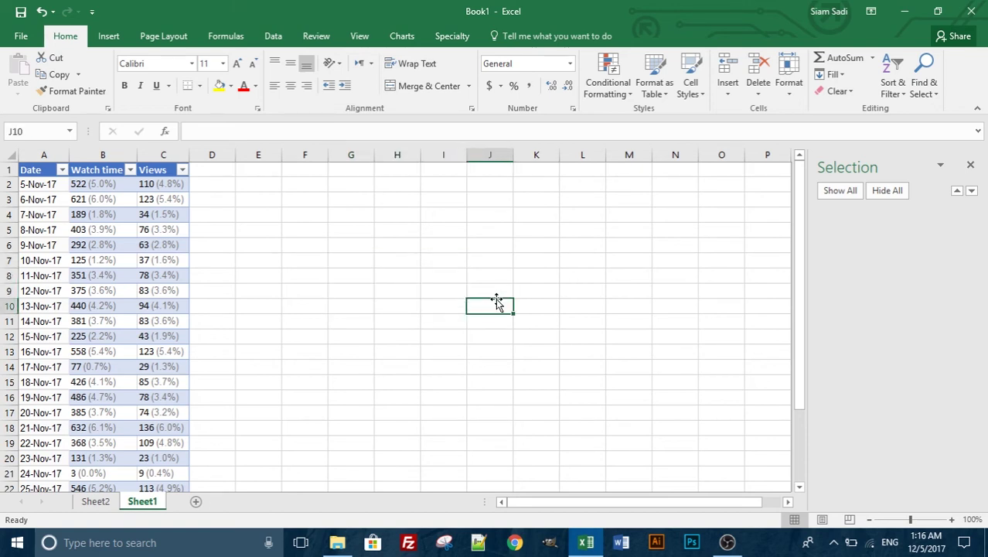
type("Date")
key("Tab")
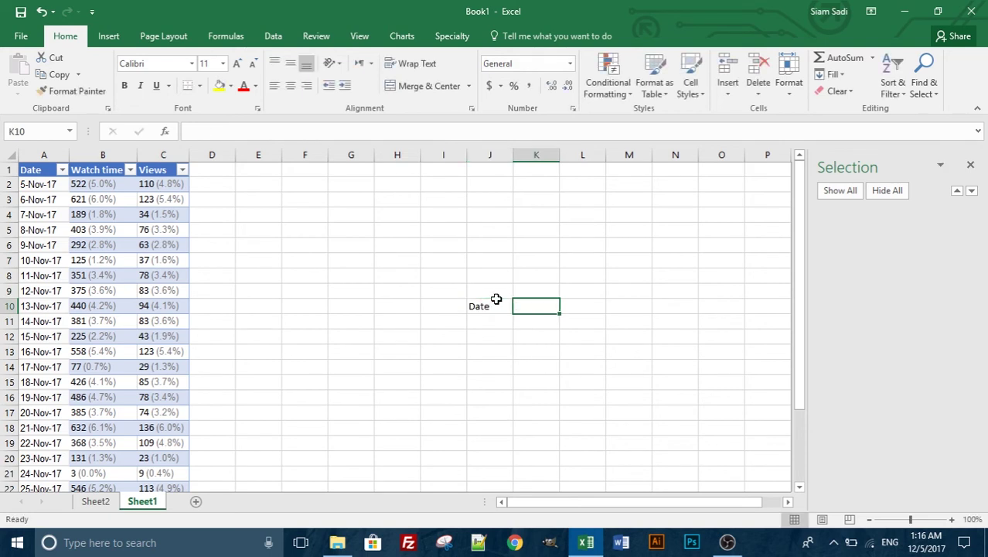
type("Name")
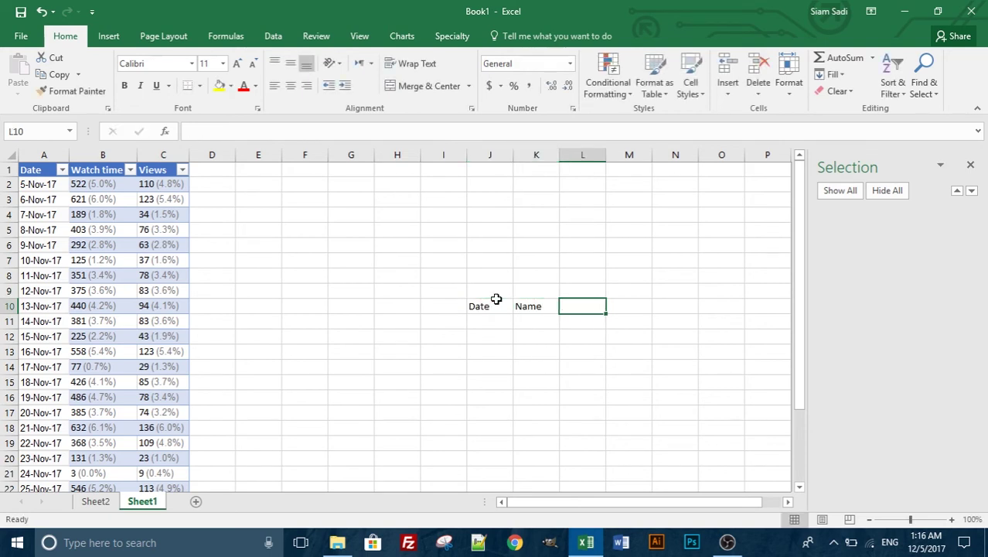
type("Class")
key("Return")
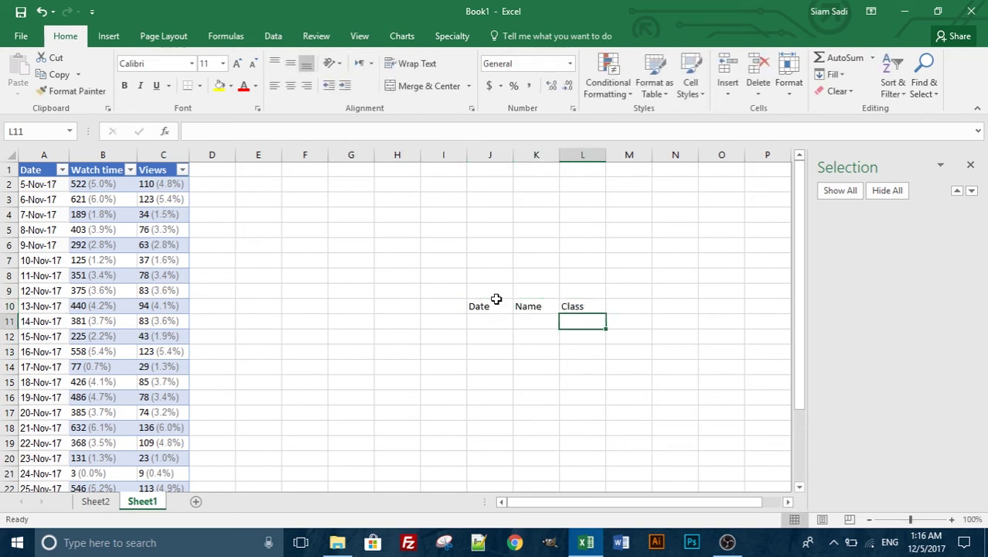
type("9")
key("Return")
type("8")
key("Left")
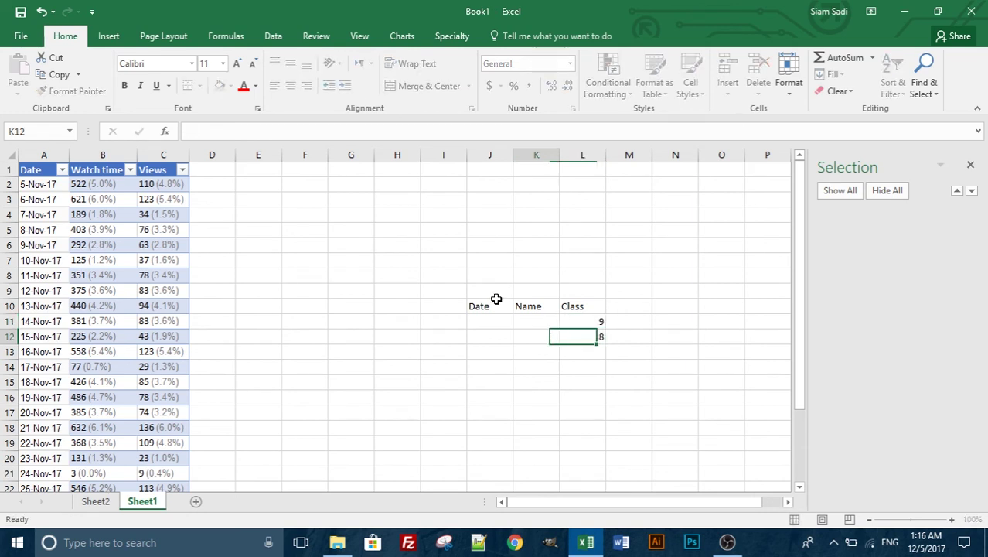
key("Up")
- Fill in two student names and the dates 1/1/2017 and 2/1/2017
type("Siam")
key("Return")
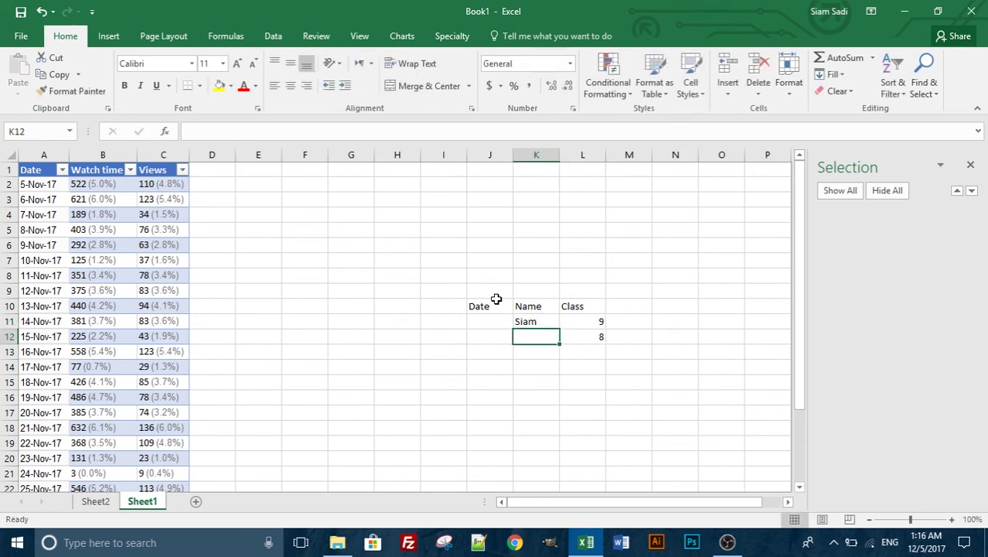
type("Adib")
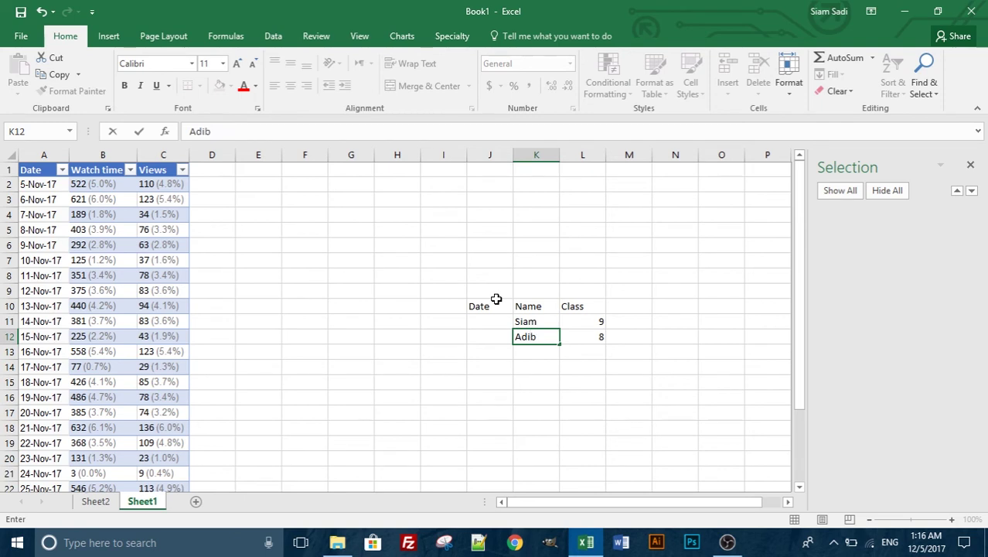
key("Up")
key("Left")
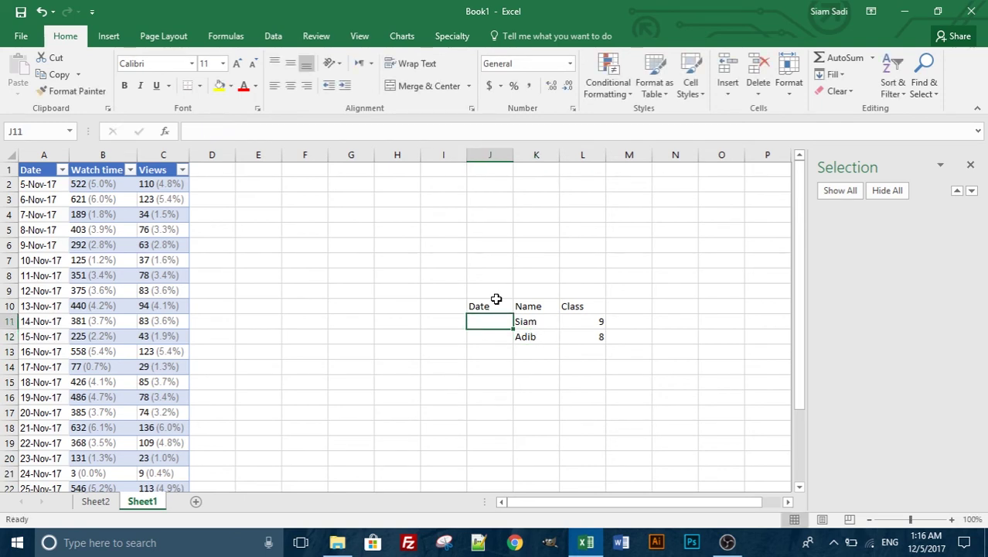
type("1/")
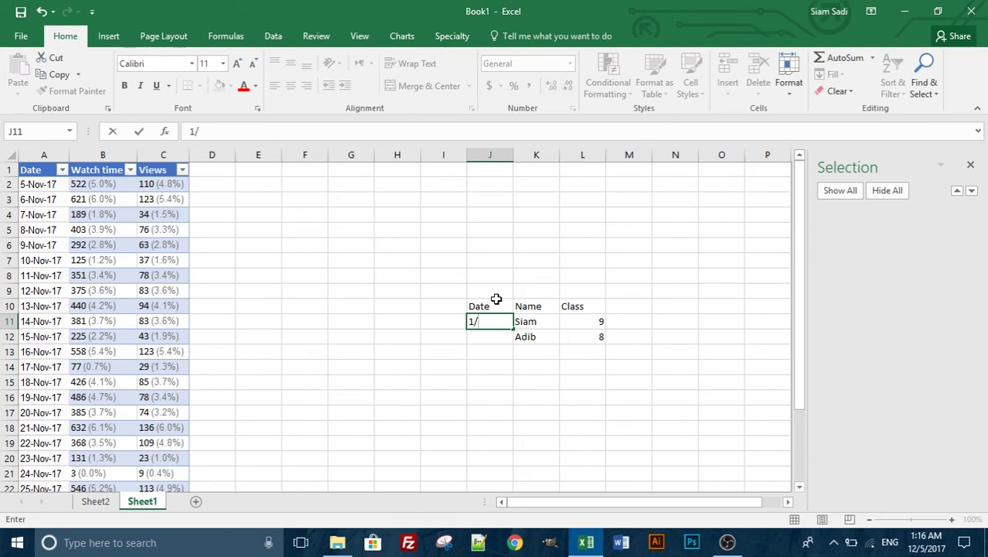
type("1/2017")
key("Return")
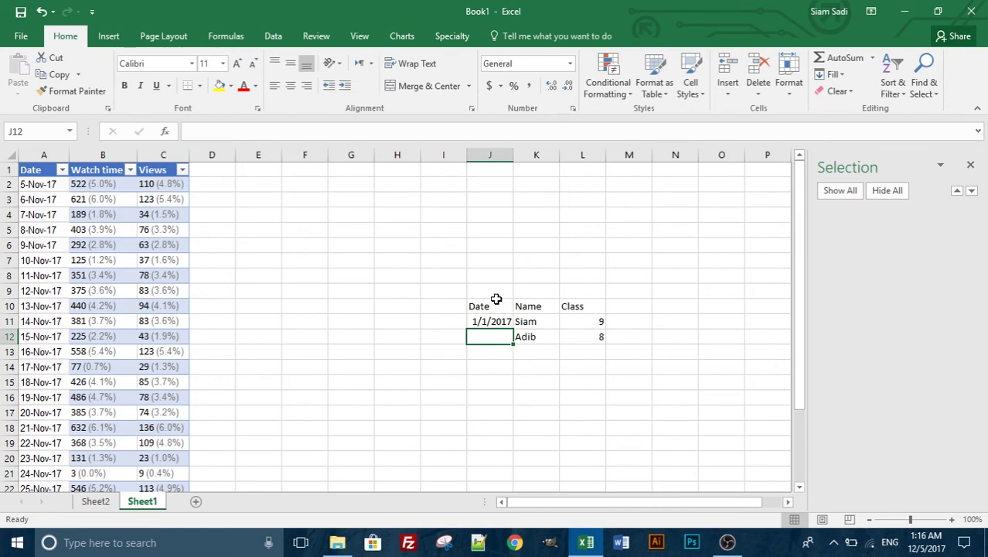
type("2/1/")
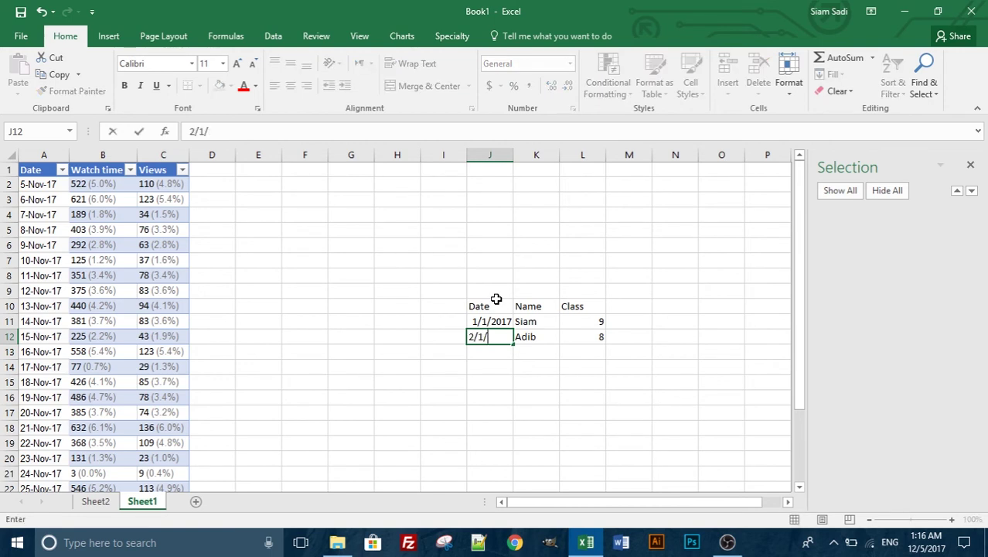
type("2017")
left_click(497, 302)
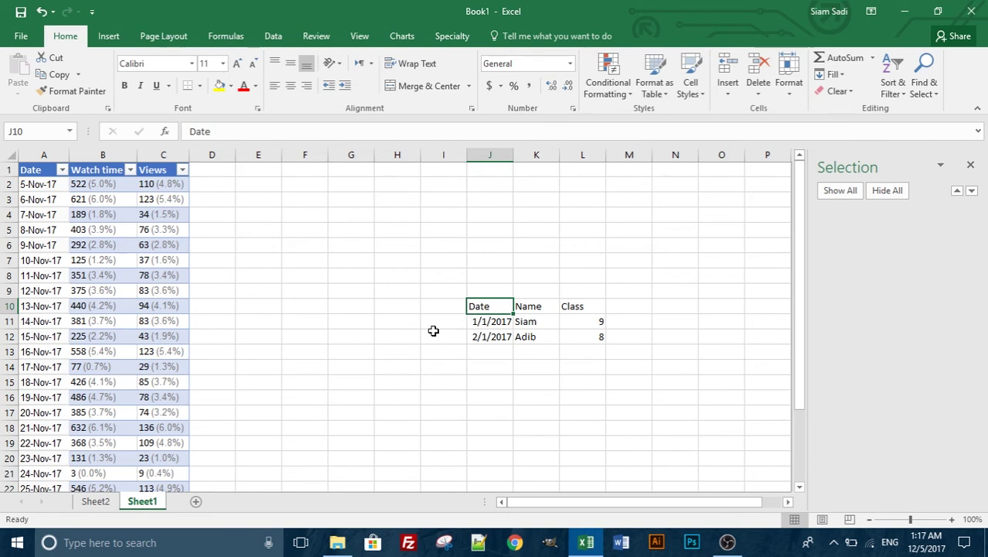
- Correct the dates in the formula bar to 13/1/2017 and 23/1/2017
left_click(477, 322)
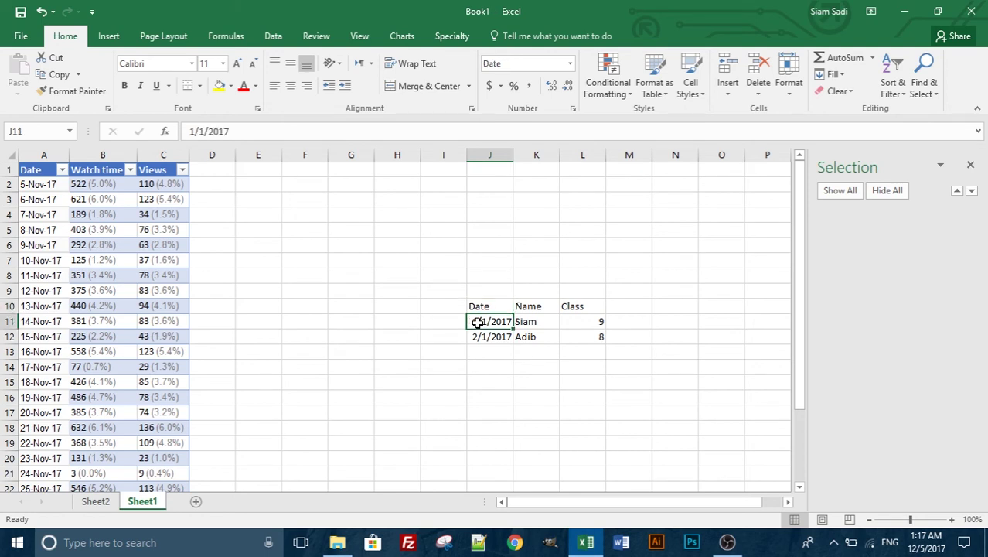
left_click(198, 133)
type("3")
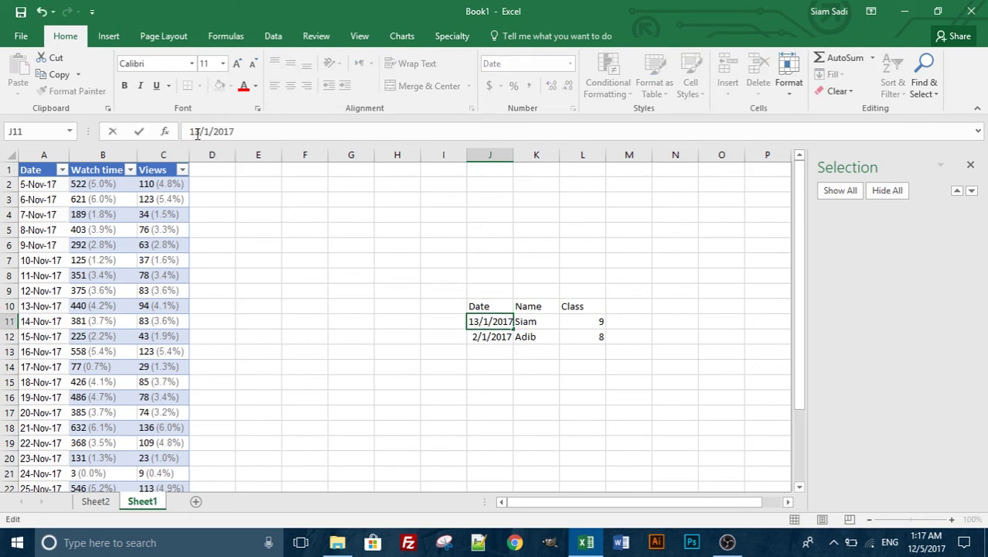
key("Return")
left_click(197, 133)
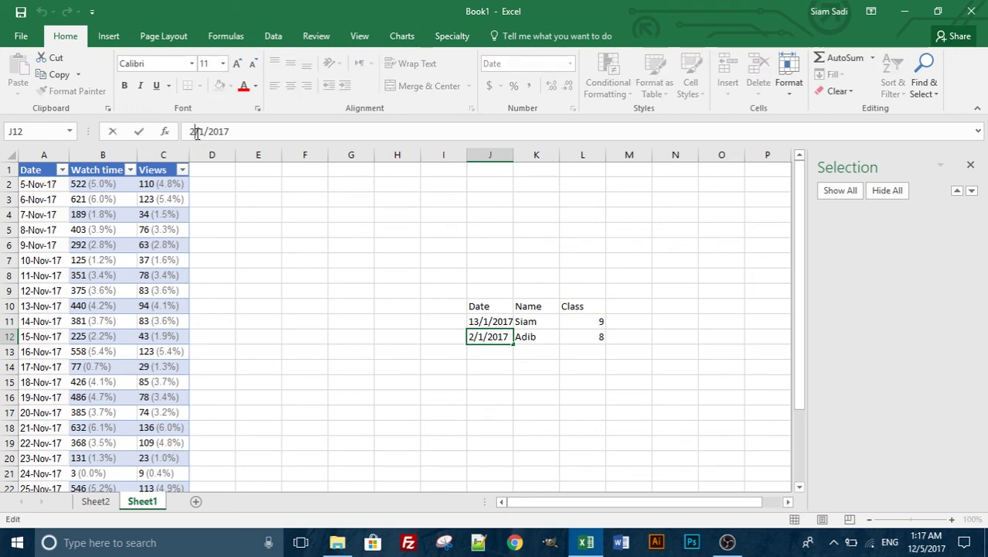
type("3")
key("Return")
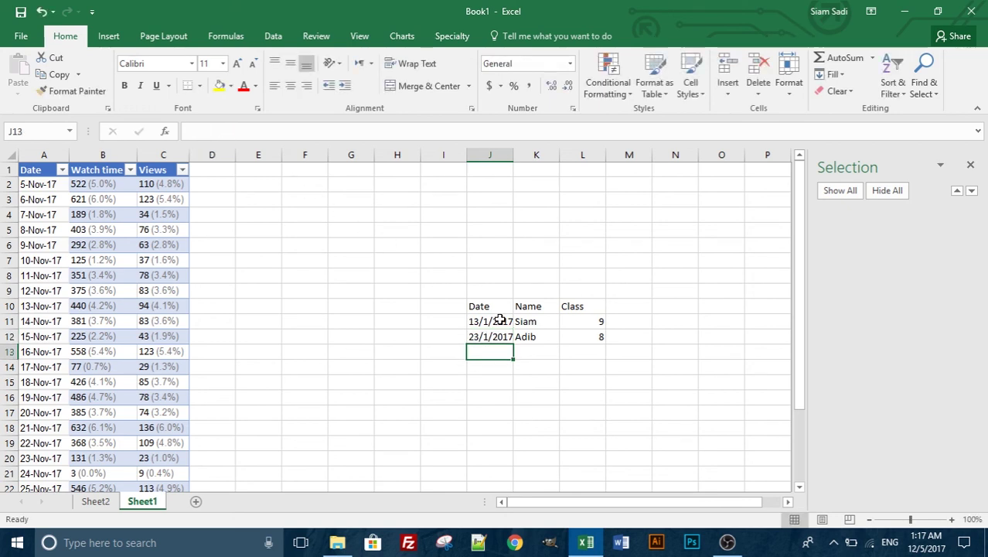
- Convert the range J10:L12 into a table with headers
left_click_drag(491, 309, 585, 334)
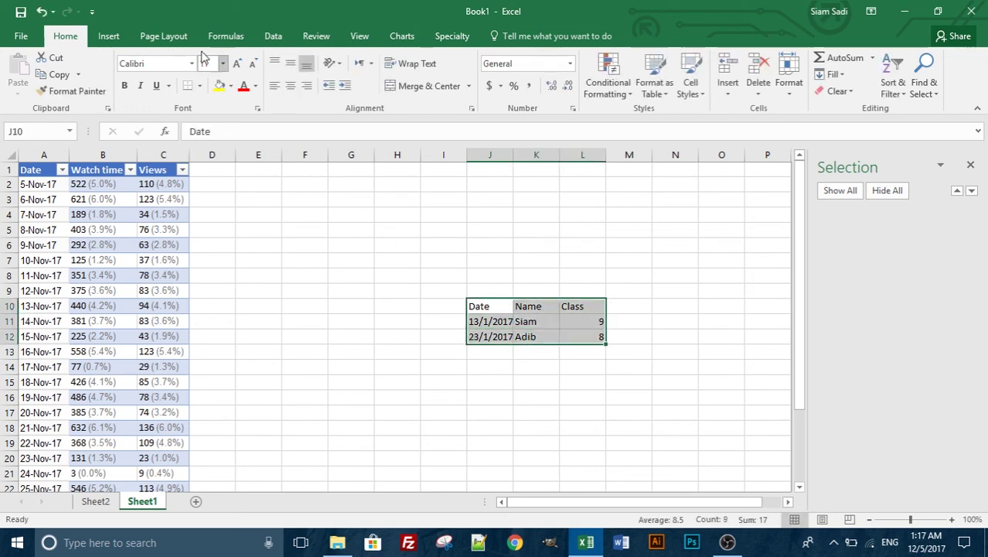
left_click(108, 35)
left_click(123, 69)
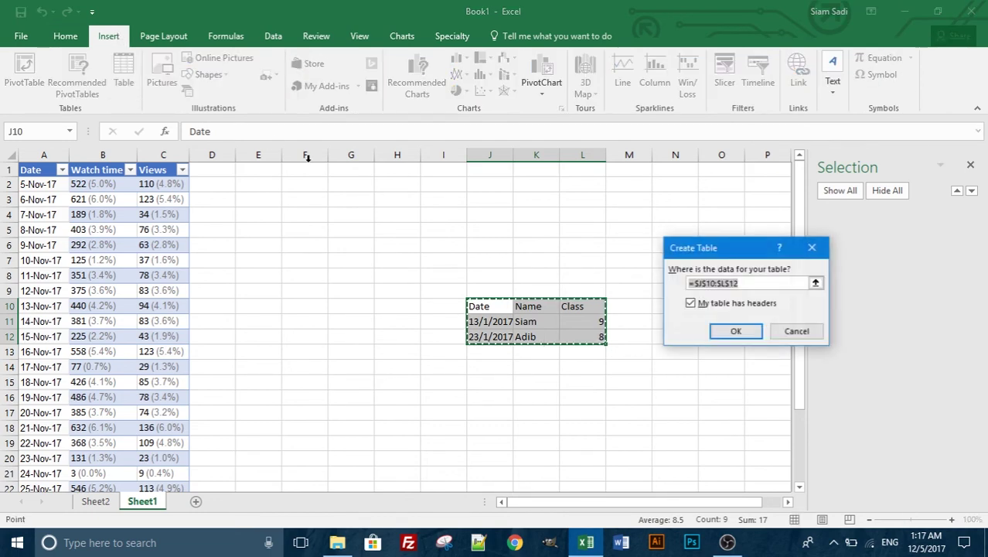
left_click(738, 332)
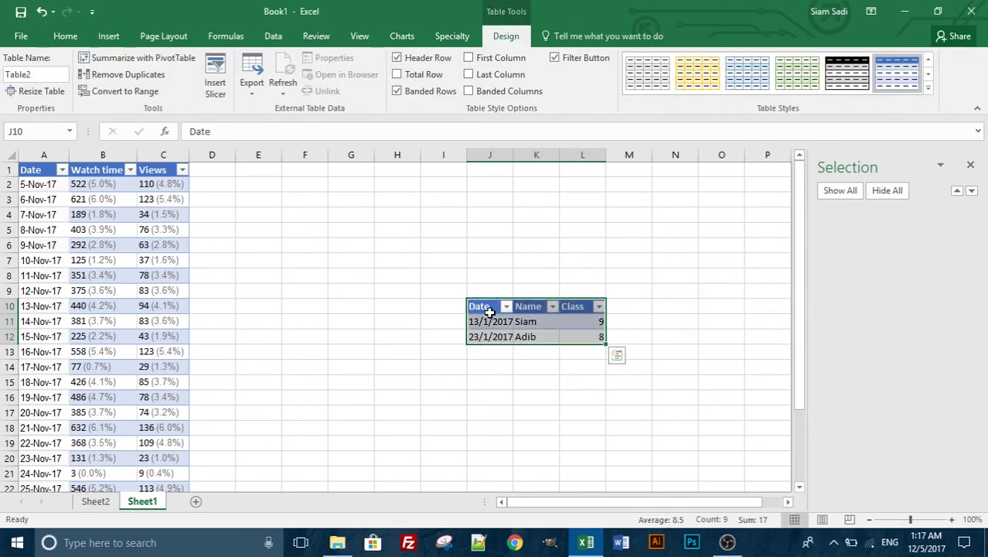
- Build a new-sheet pivot of Sum of Class by Name and attempt to add a timeline
left_click_drag(489, 313, 579, 334)
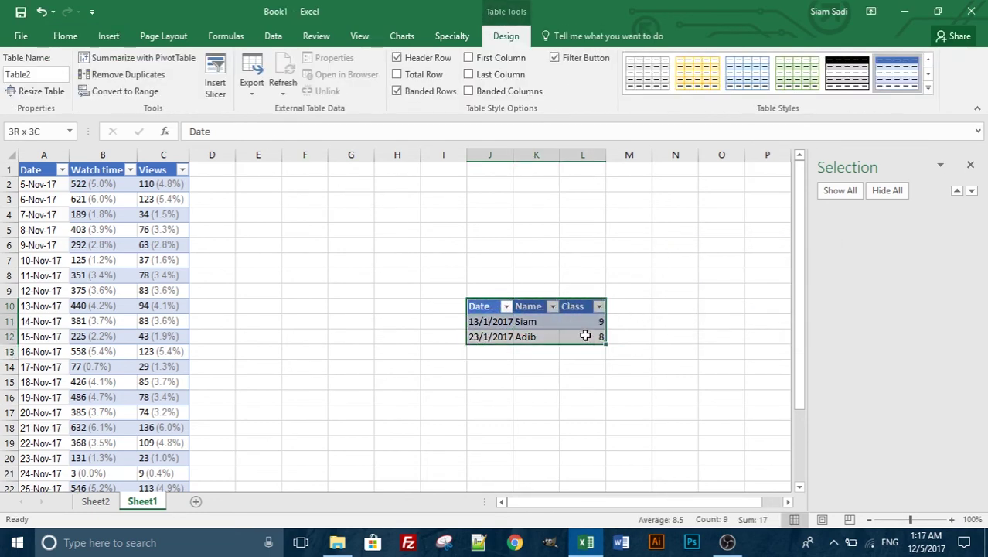
left_click(124, 43)
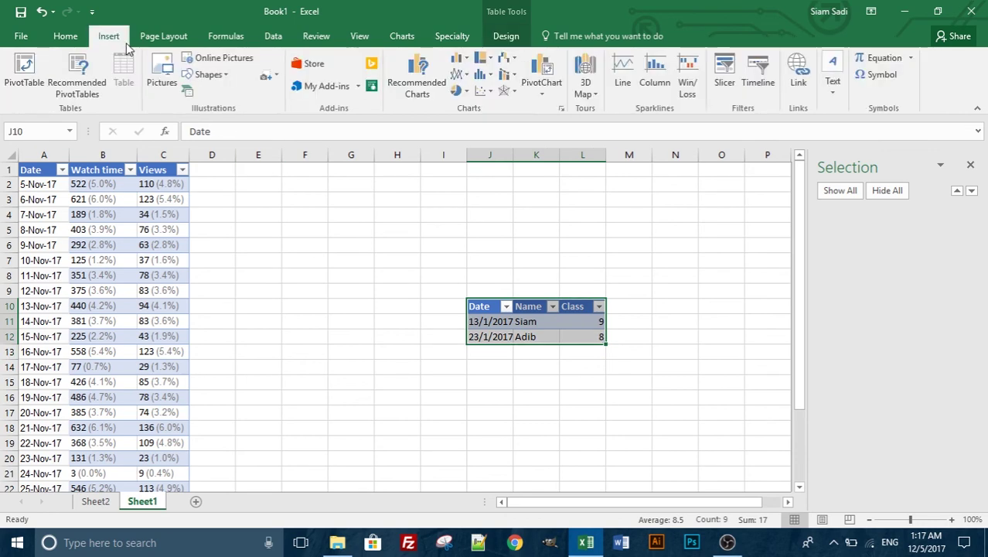
left_click(77, 77)
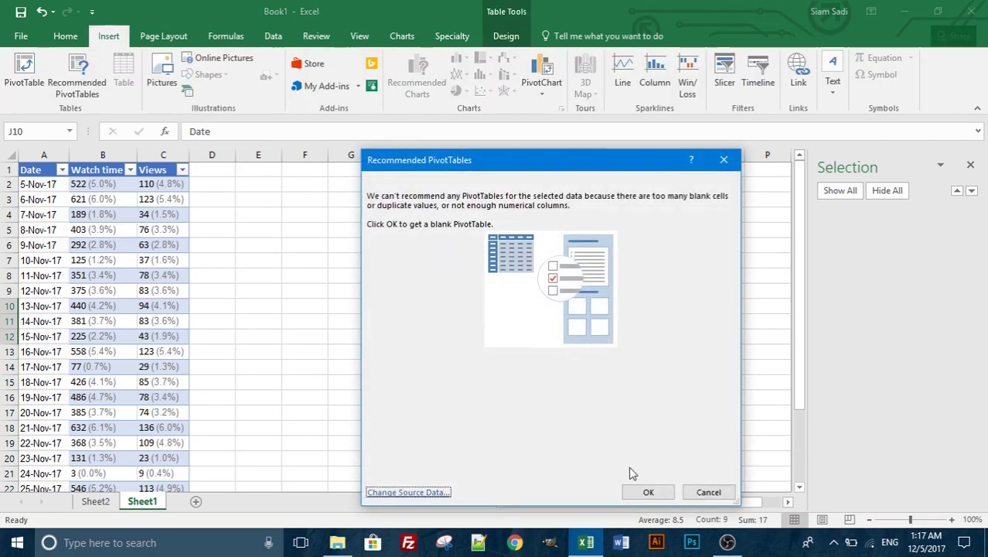
left_click(636, 491)
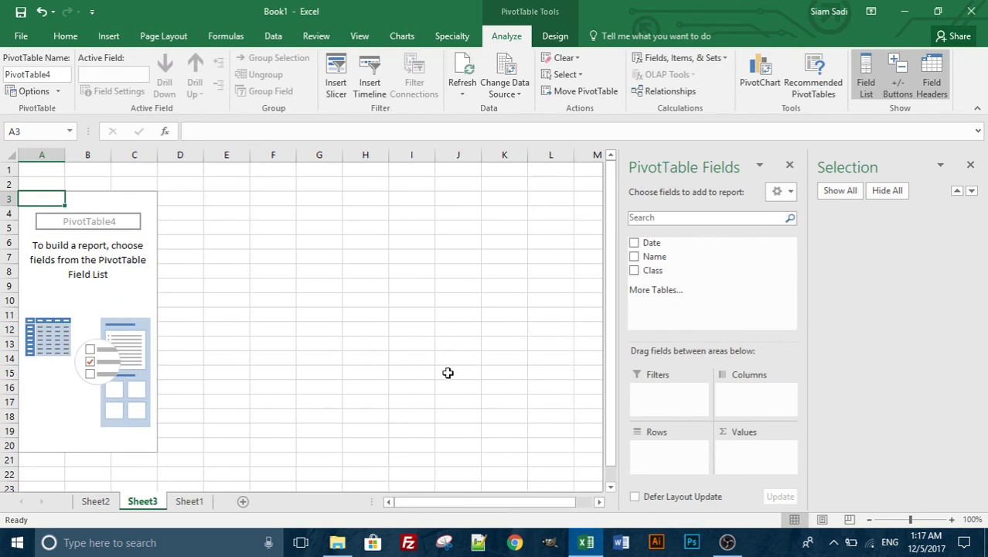
left_click_drag(654, 258, 654, 453)
left_click_drag(657, 271, 744, 456)
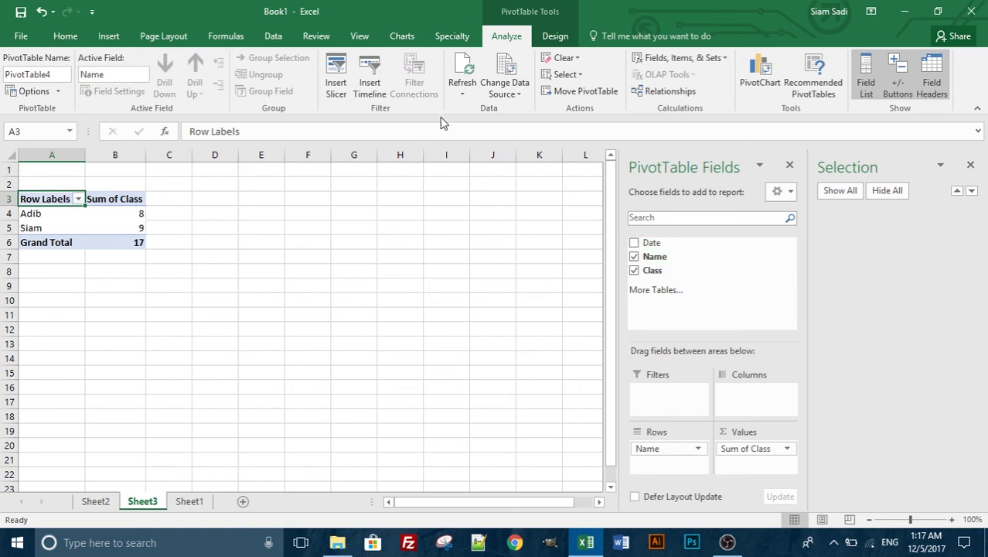
left_click(369, 88)
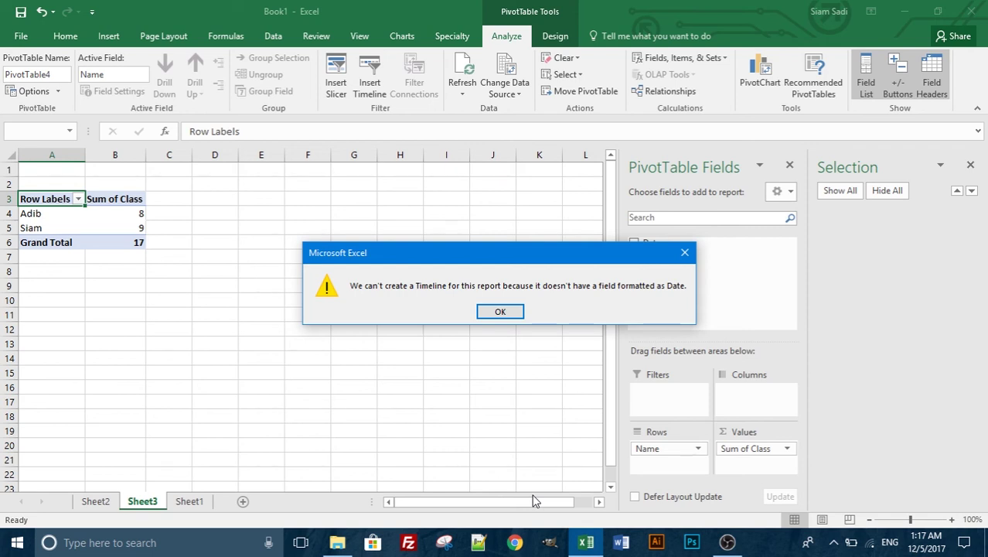
- Dismiss the warning, fix the Sheet1 dates back to 1/1/2017 and 2/1/2017, and return to Sheet3
left_click(500, 311)
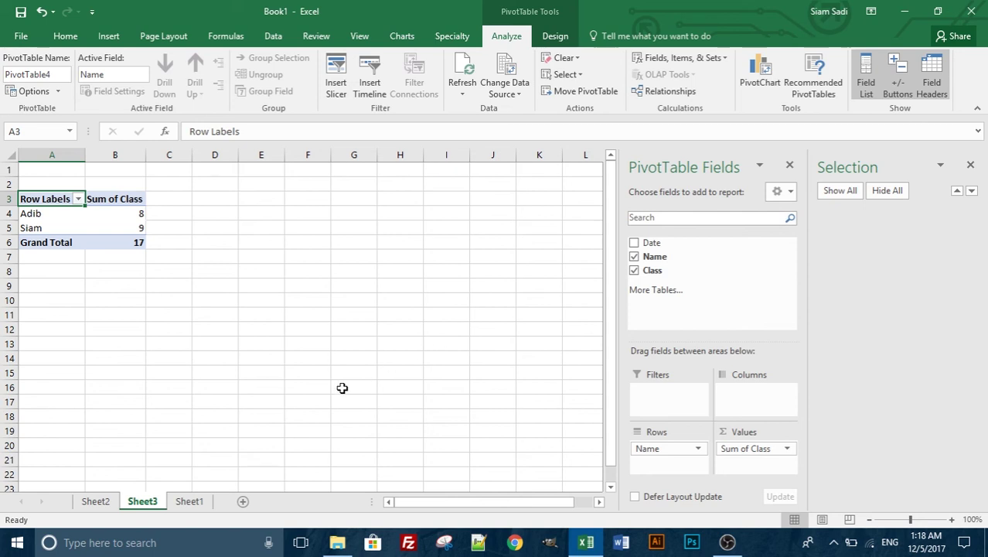
left_click(205, 501)
left_click(507, 320)
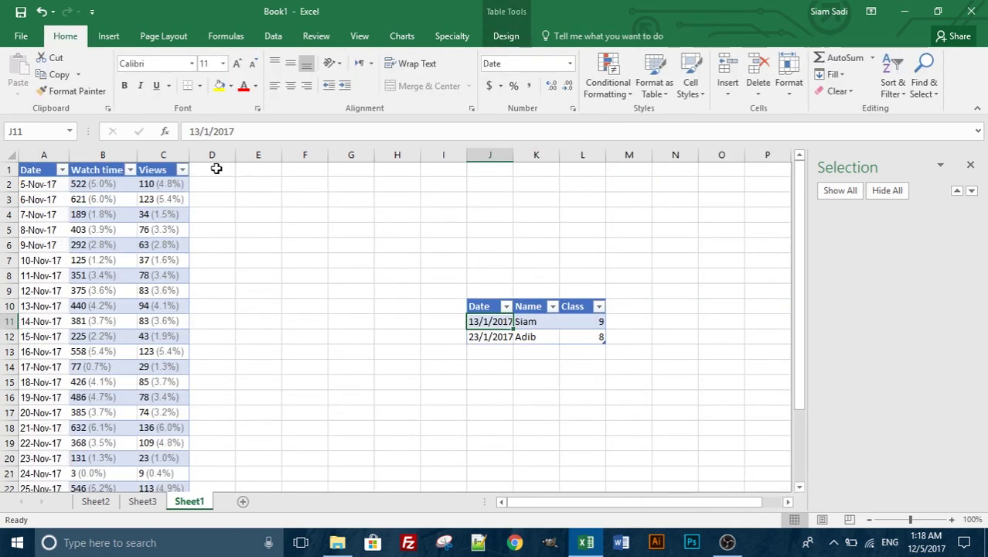
left_click(202, 132)
key("BackSpace")
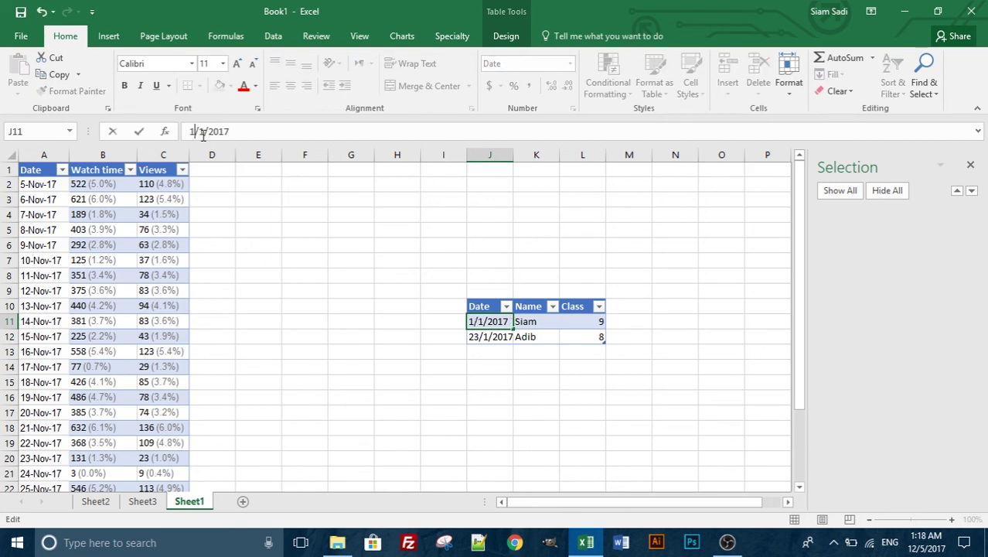
key("Return")
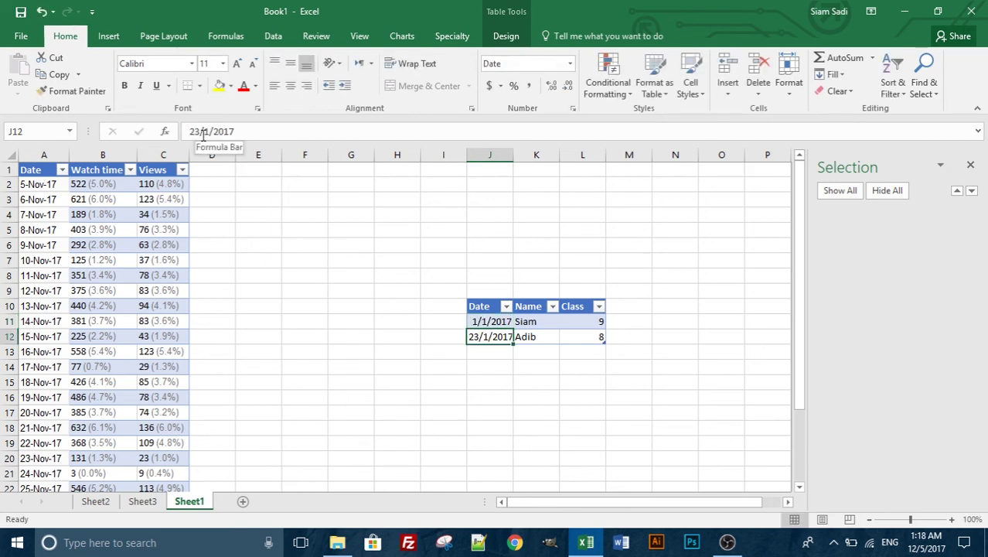
left_click(199, 133)
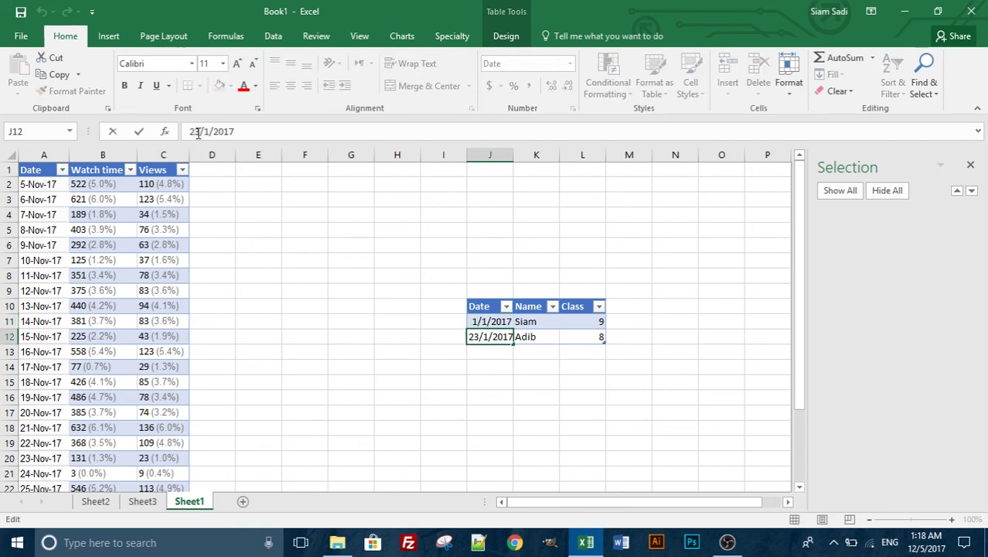
key("BackSpace")
key("Return")
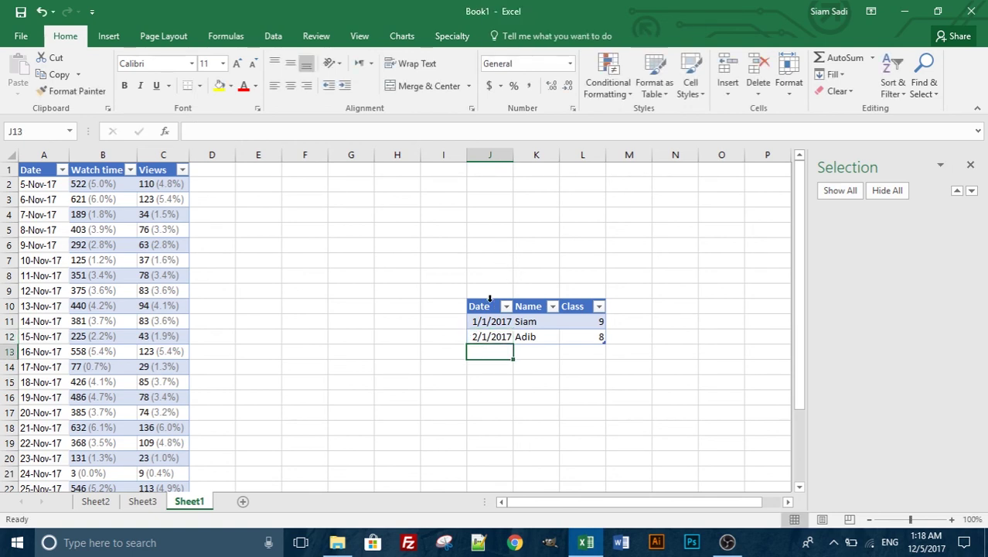
left_click_drag(480, 306, 582, 337)
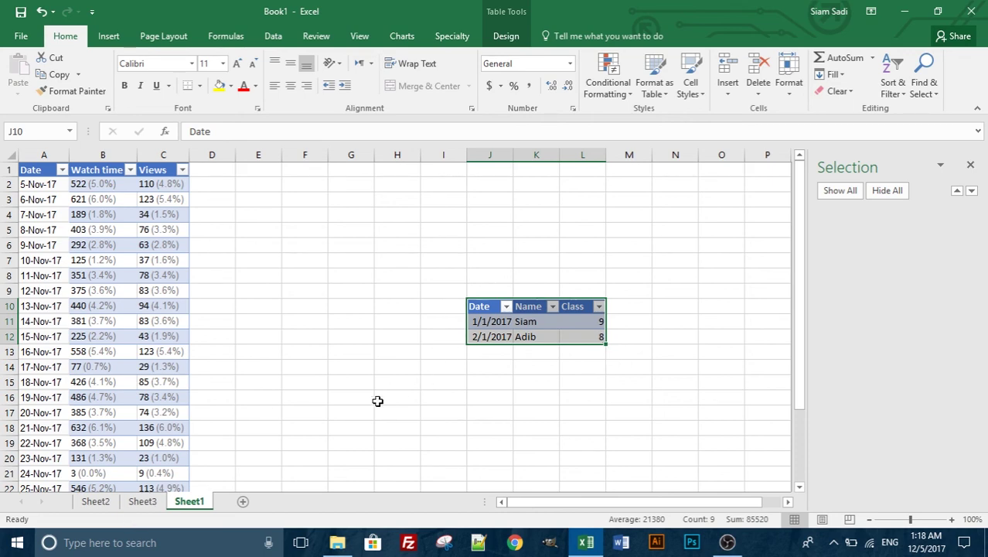
left_click(150, 507)
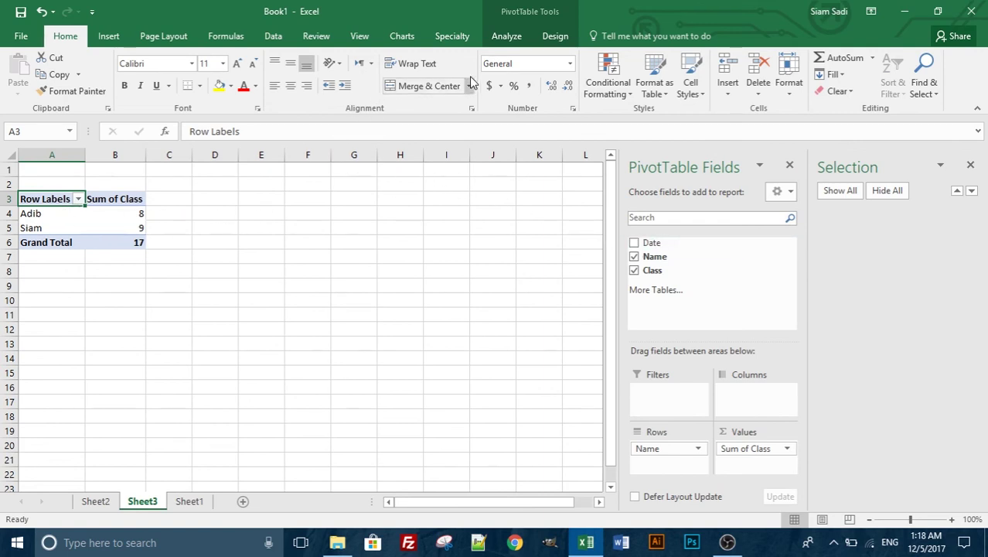
- Retry Insert Timeline on the Sheet3 pivot, dismiss the refusal, and go back to Sheet1
left_click(507, 36)
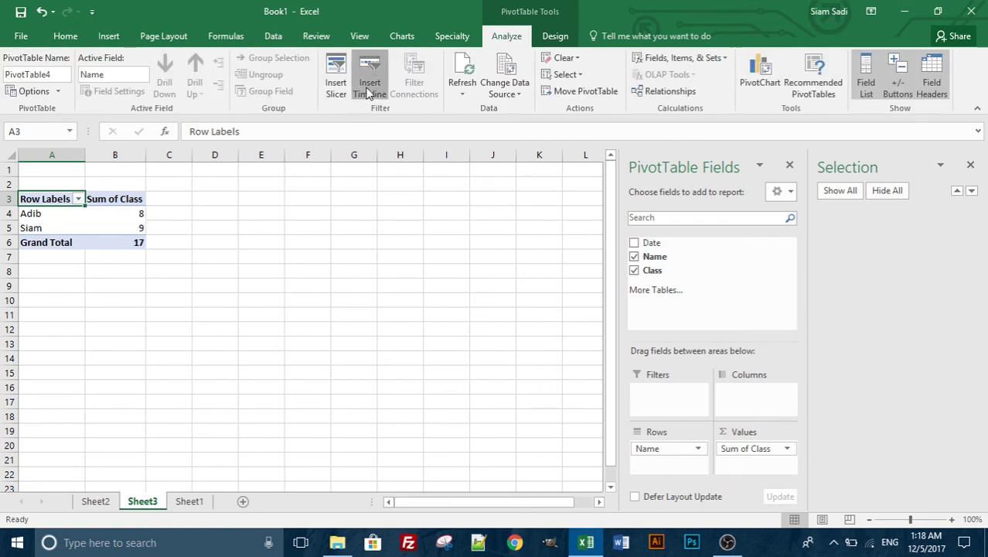
left_click(368, 92)
left_click(488, 306)
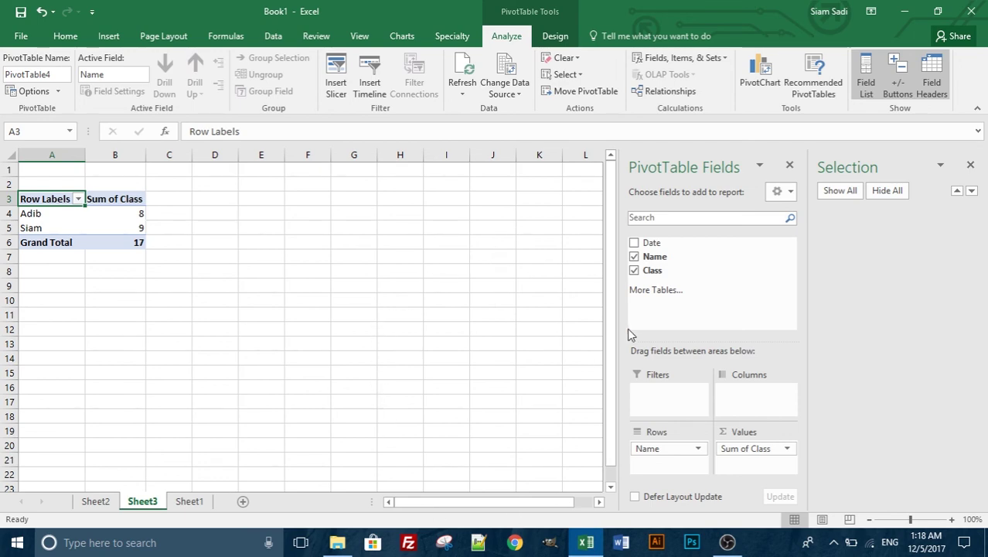
left_click(197, 503)
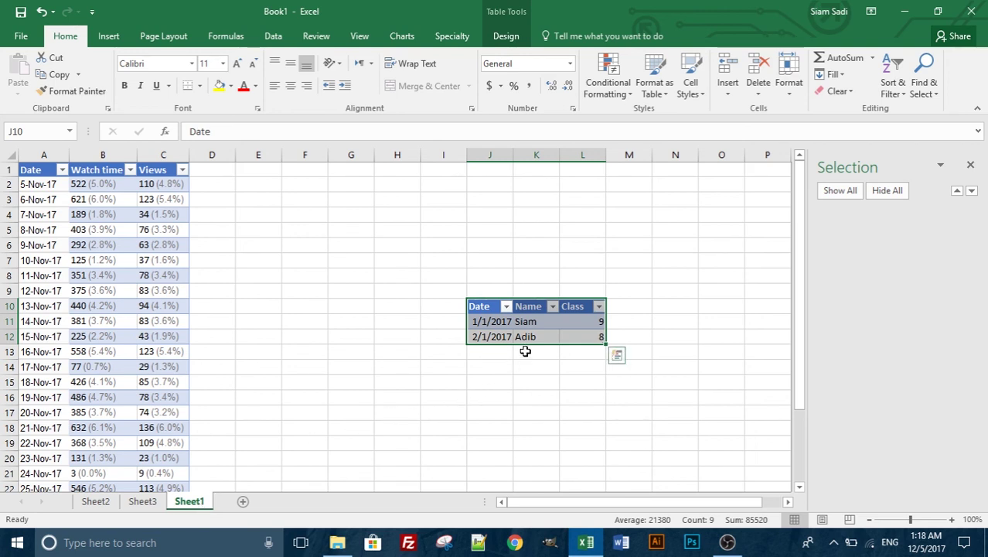
- Create a new blank pivot table summing Class by Name, totalling 17
left_click(108, 38)
left_click(94, 71)
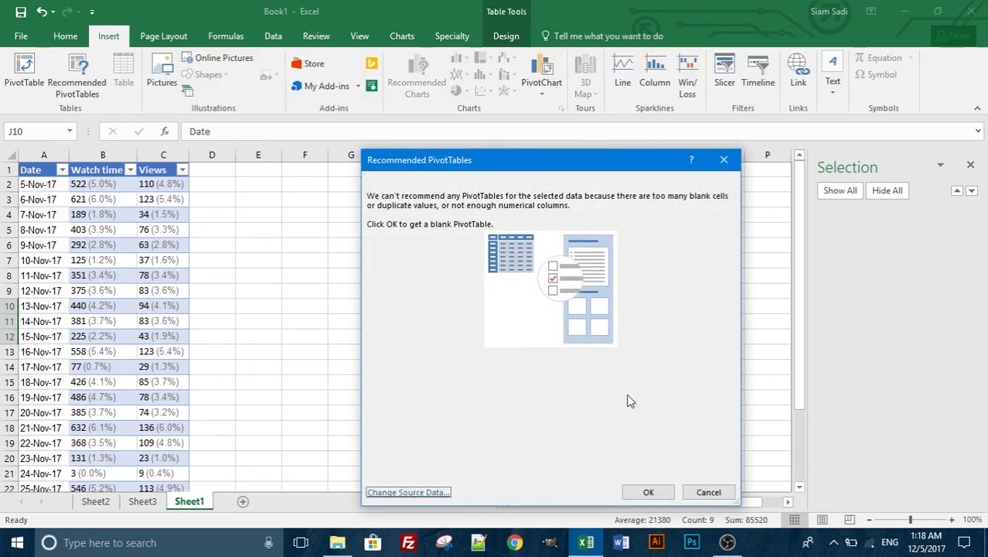
left_click(670, 499)
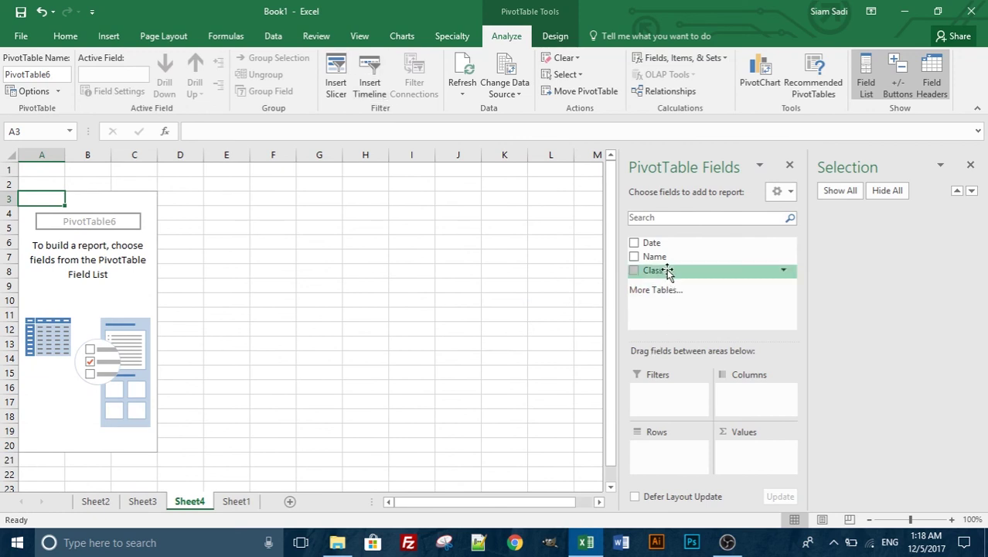
left_click_drag(667, 263, 680, 447)
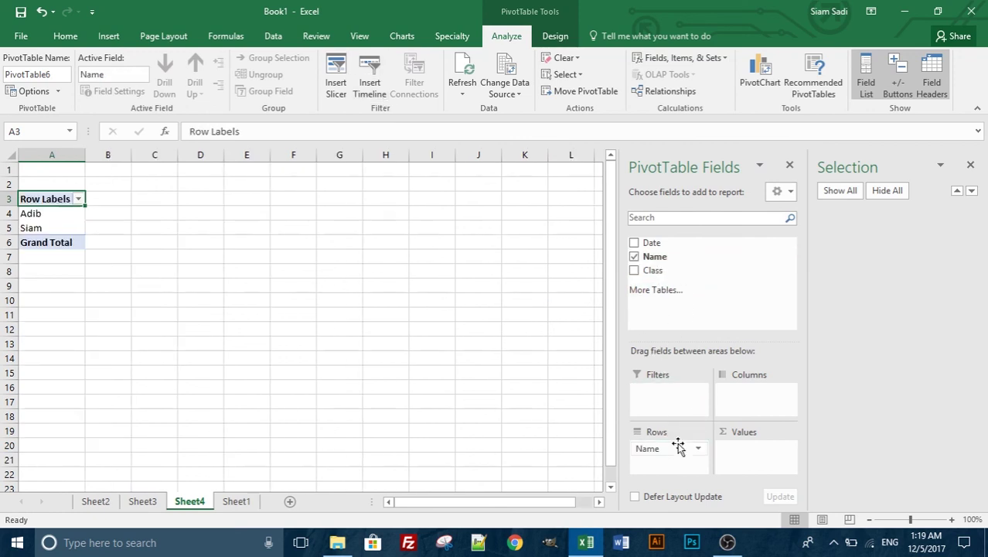
left_click_drag(671, 270, 756, 467)
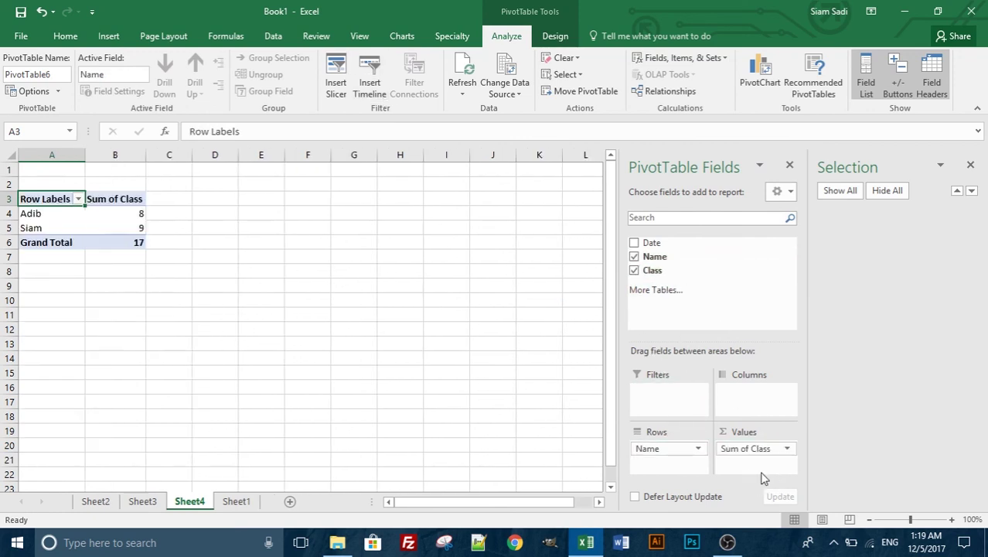
- Add a timeline filter for the Date field to the pivot
left_click(371, 84)
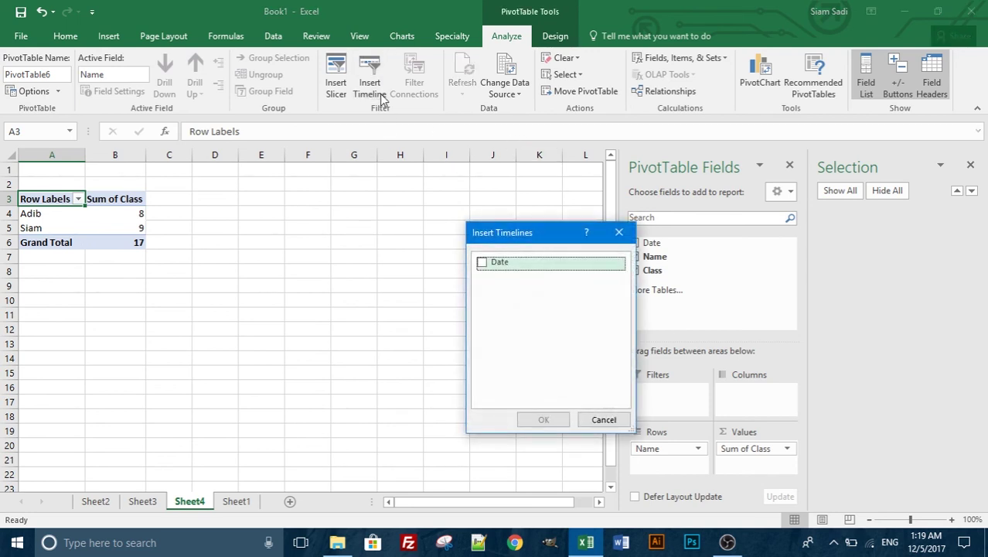
left_click(485, 263)
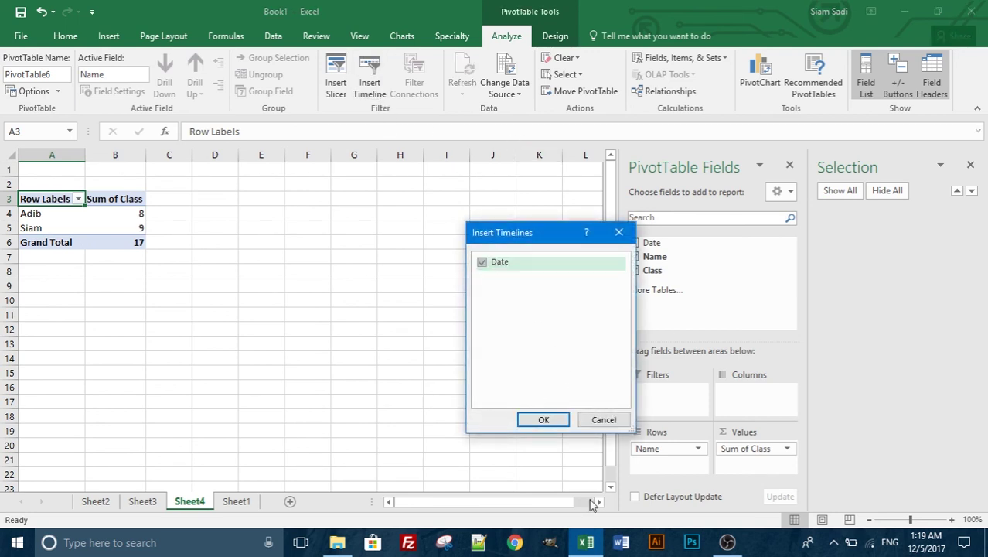
left_click(549, 425)
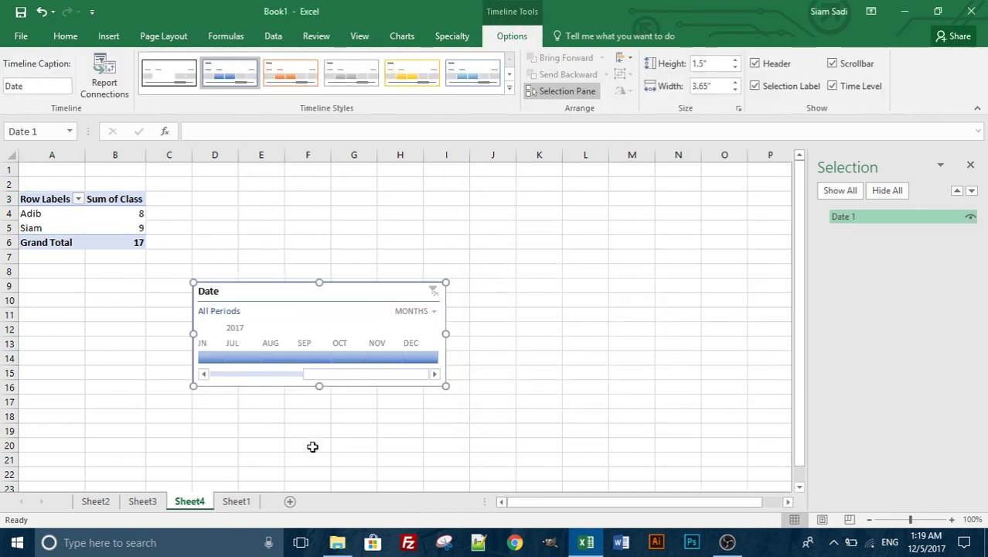
- Return to Sheet1 with the source data and the small Date/Name/Class table
left_click(243, 504)
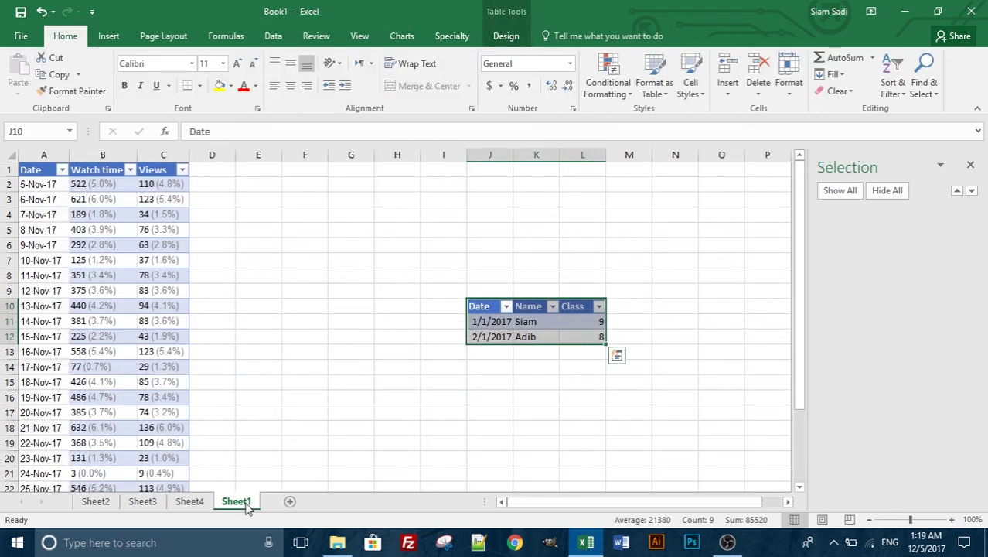